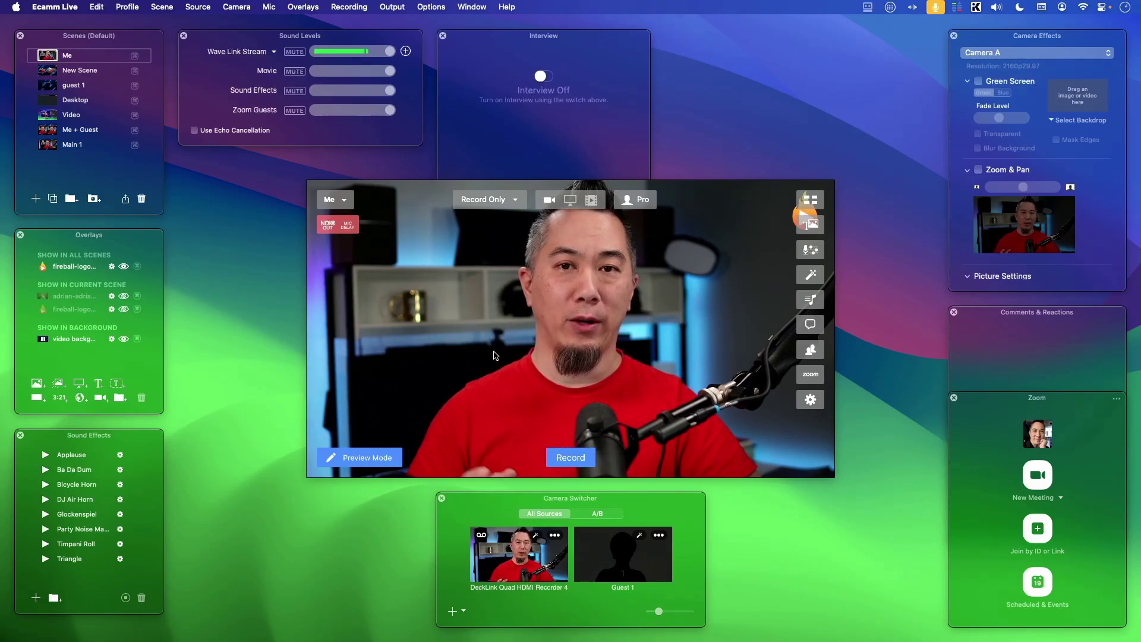
Move the Interview window away from the Sound Levels window.
drag(505, 31, 567, 26)
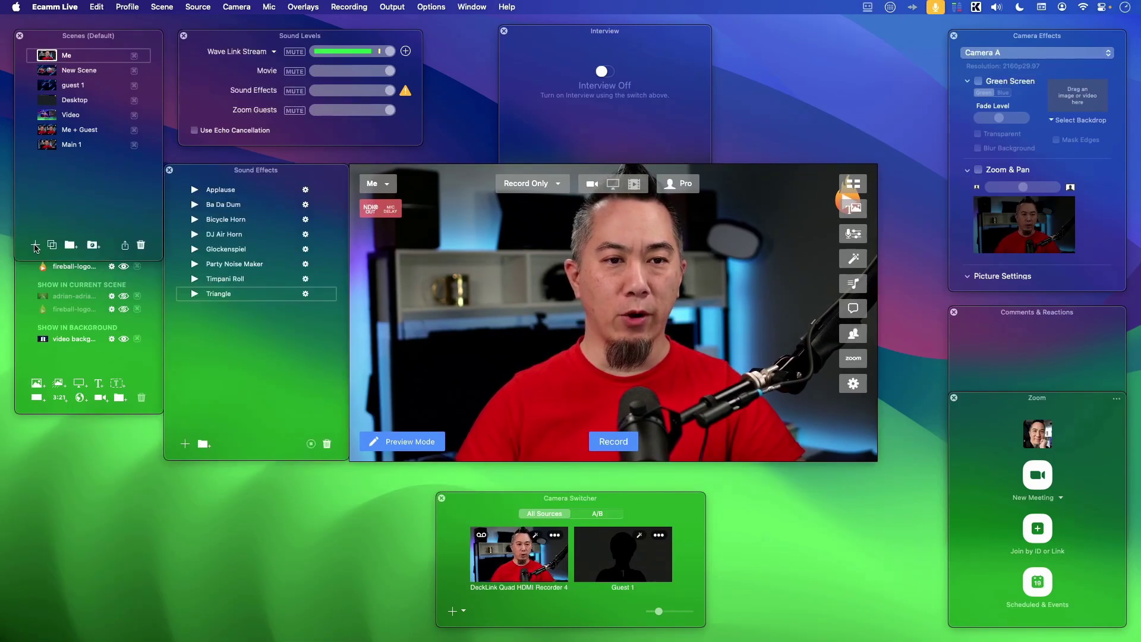
Add a new scene named Countdown and move it to the first place in the scene list.
click(35, 245)
text(Countd)
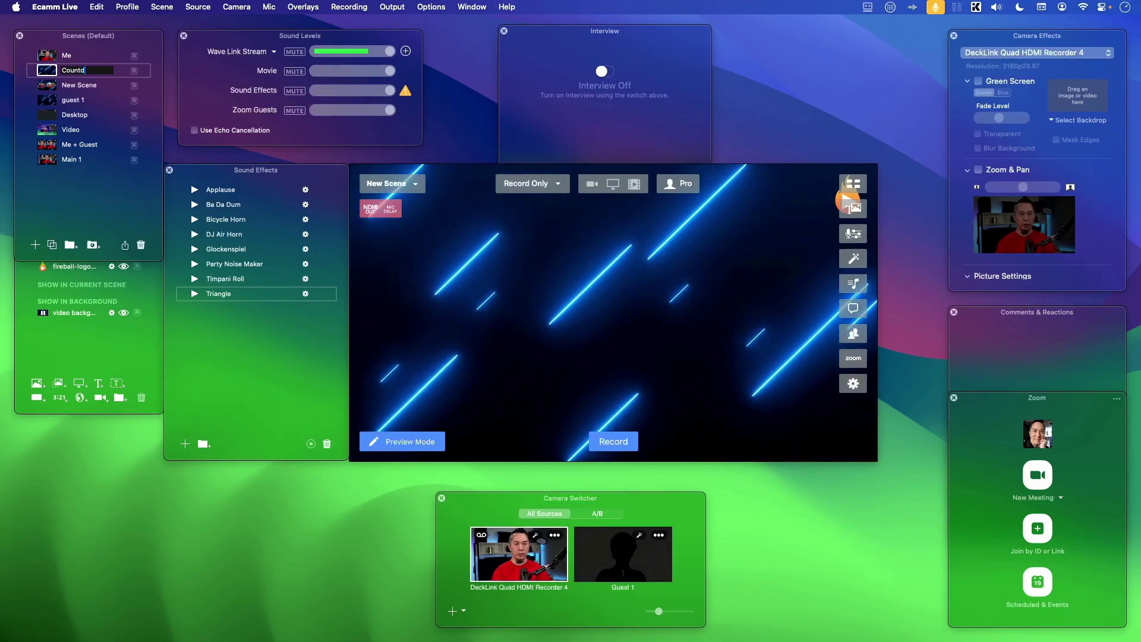
text(own)
key(Return)
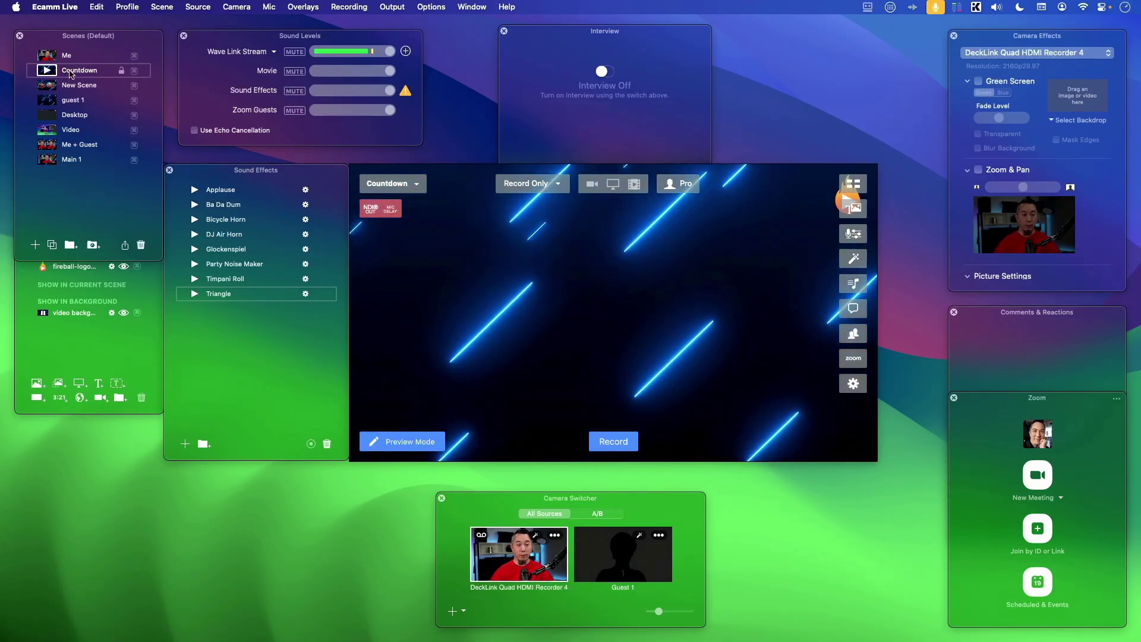
drag(70, 73, 75, 56)
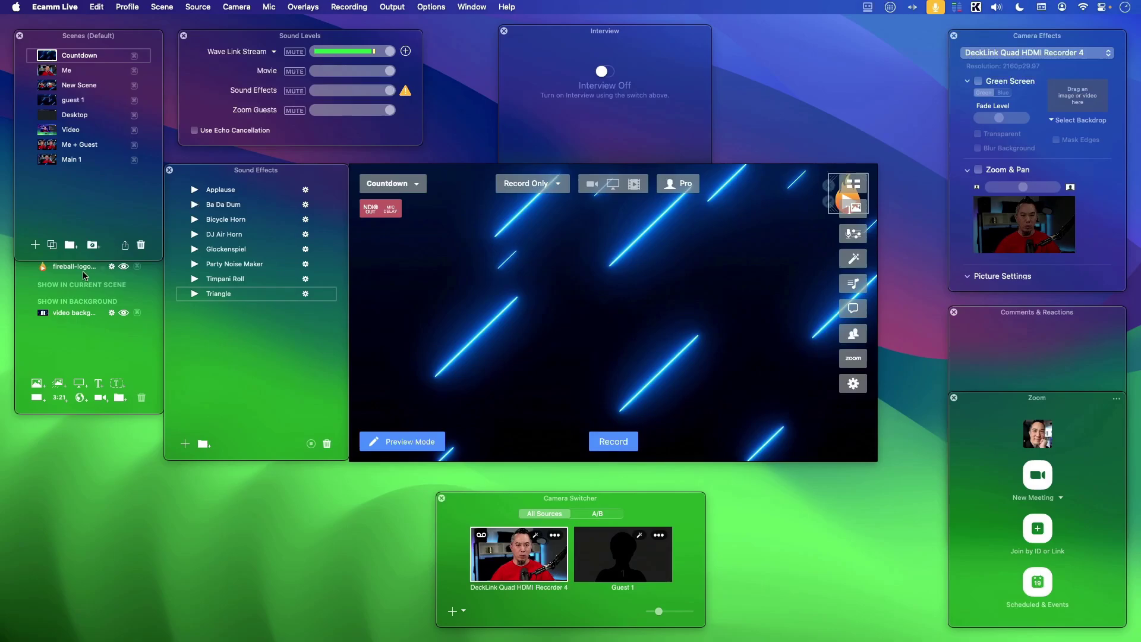
Add a DeckLink Quad HDMI Recorder 4 camera overlay to the Countdown scene and enlarge it into a tall frame filling the left half.
click(110, 348)
drag(122, 235, 121, 306)
click(104, 454)
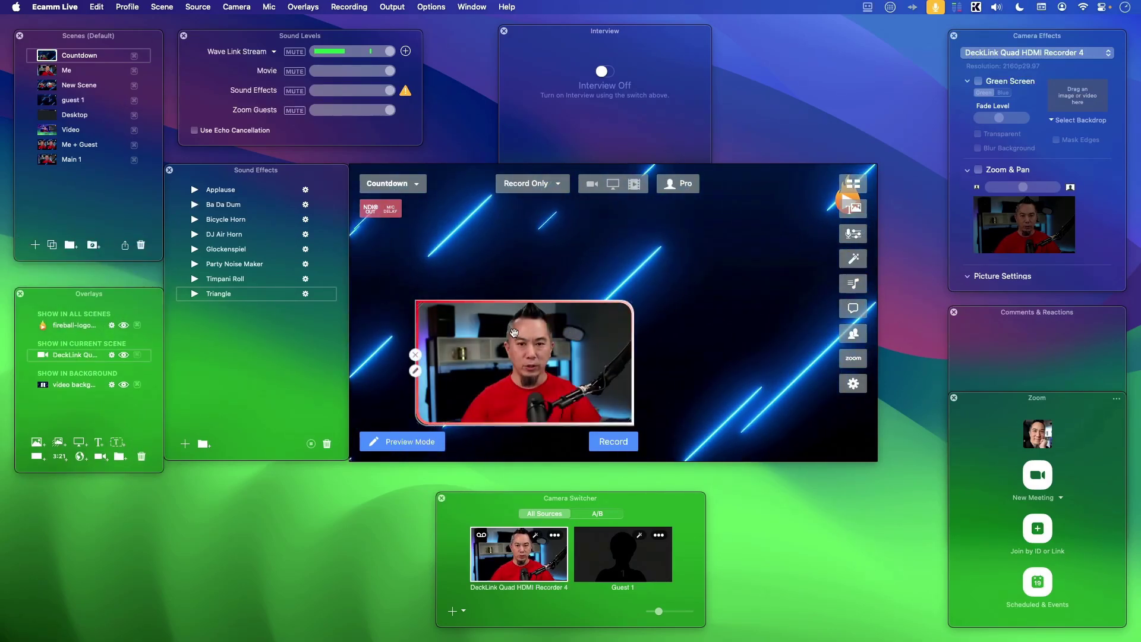
drag(514, 333, 506, 240)
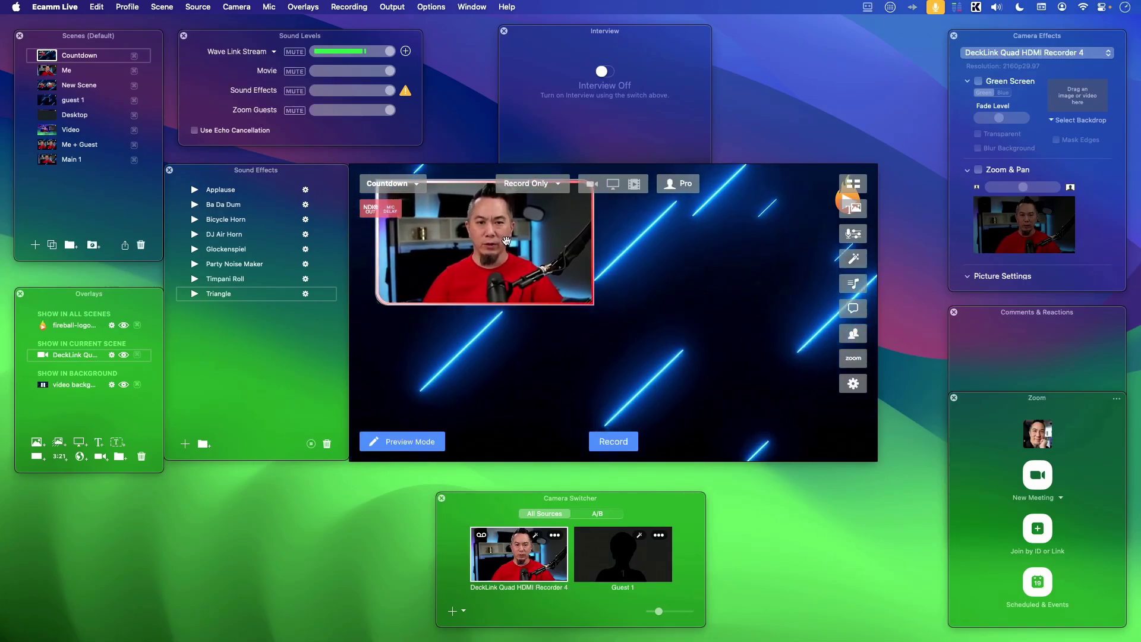
drag(593, 304, 612, 440)
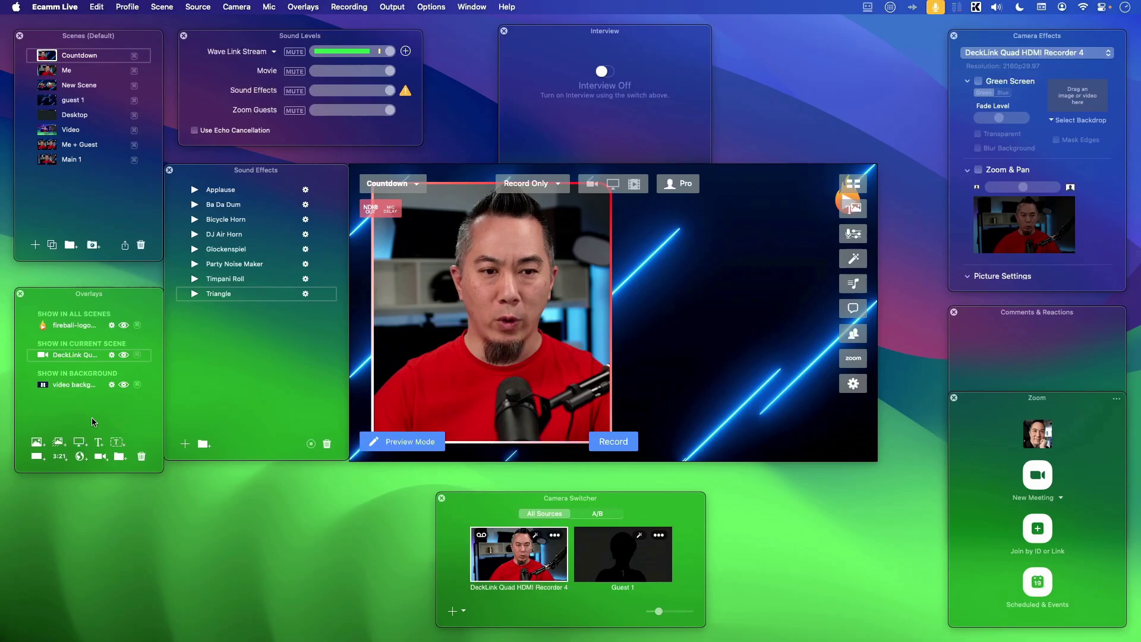
Add a countdown timer overlay with a duration of 00:05:00 and place it in the empty area beside the camera overlay.
click(58, 458)
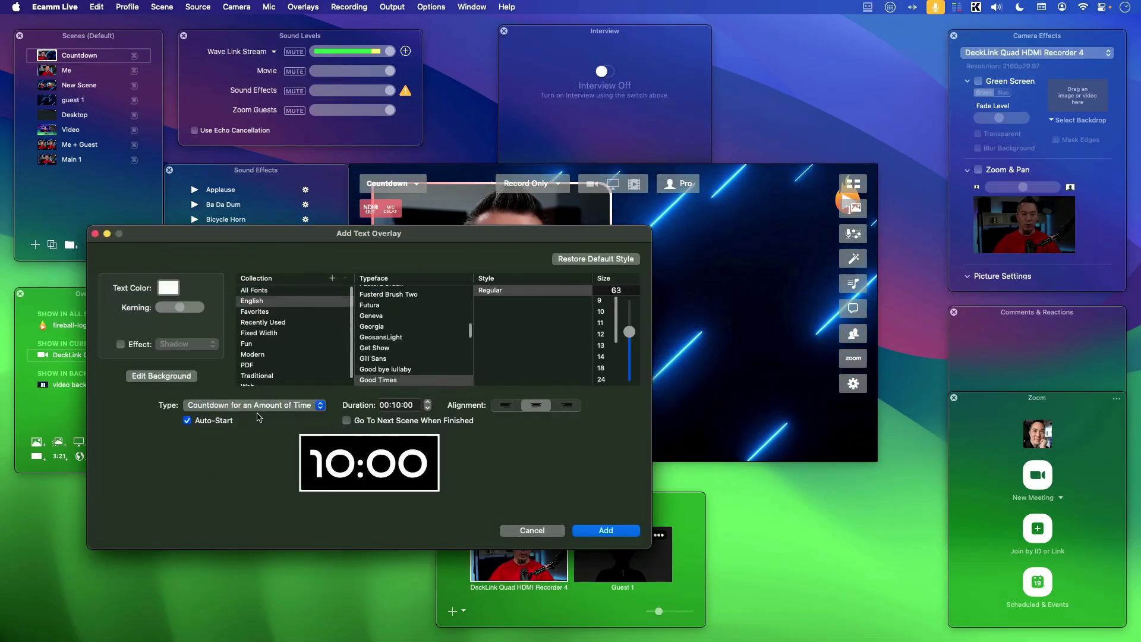
click(398, 405)
text(5)
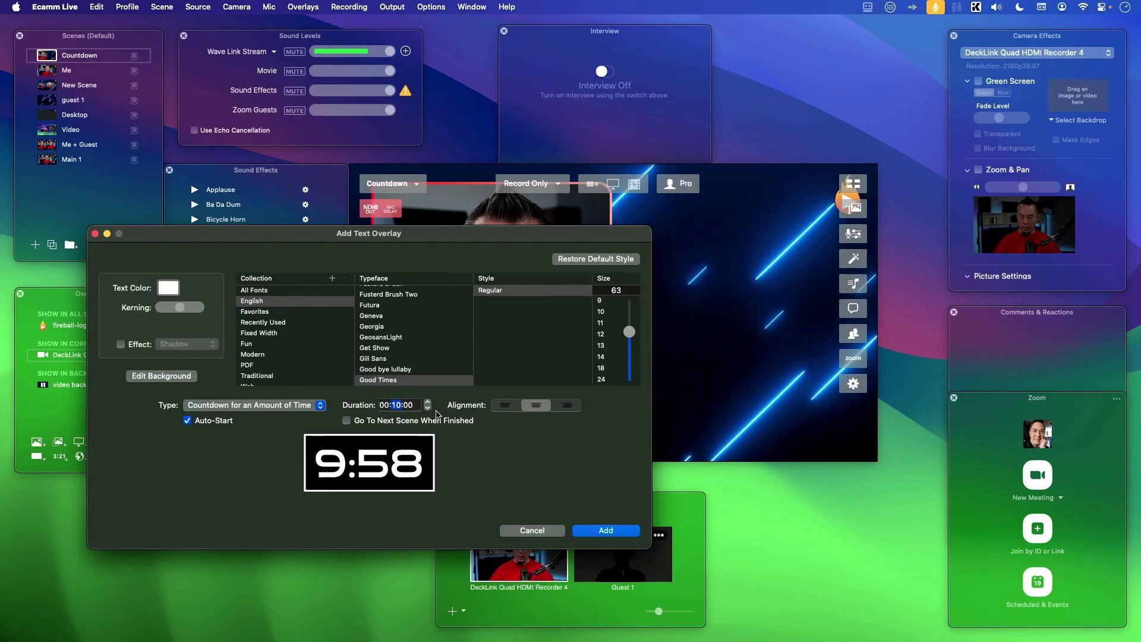
key(Tab)
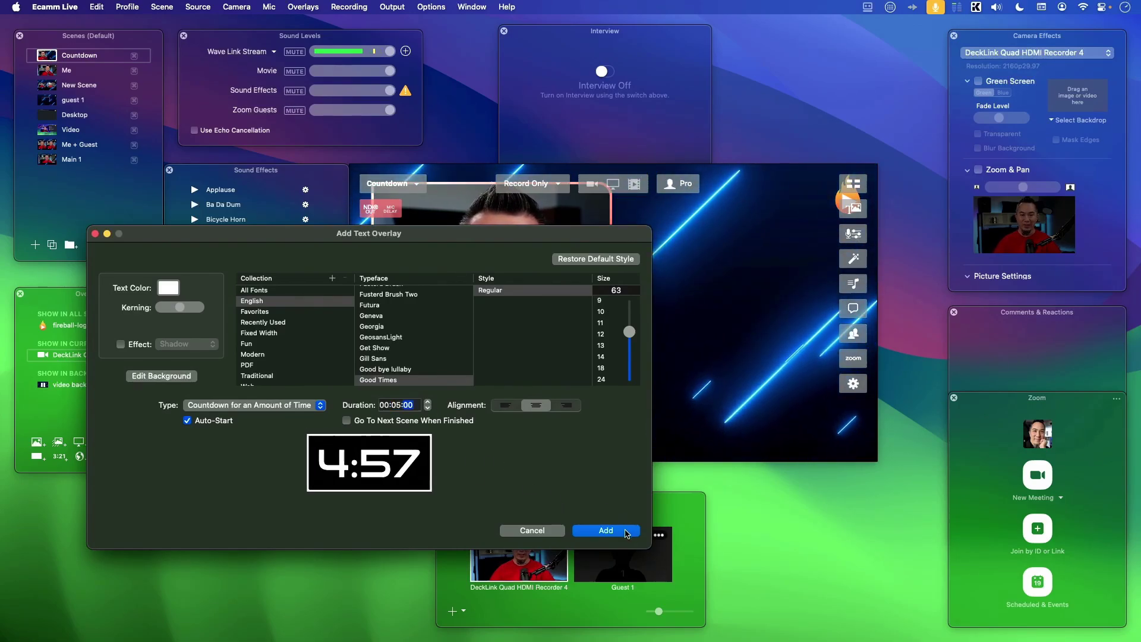
click(616, 532)
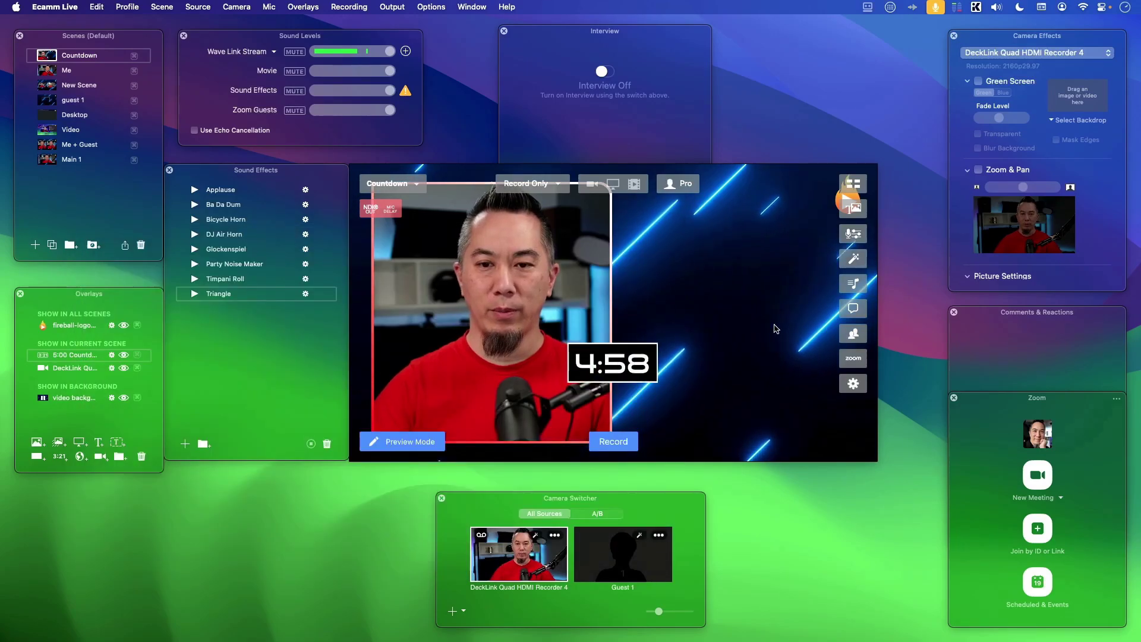
drag(638, 364, 765, 367)
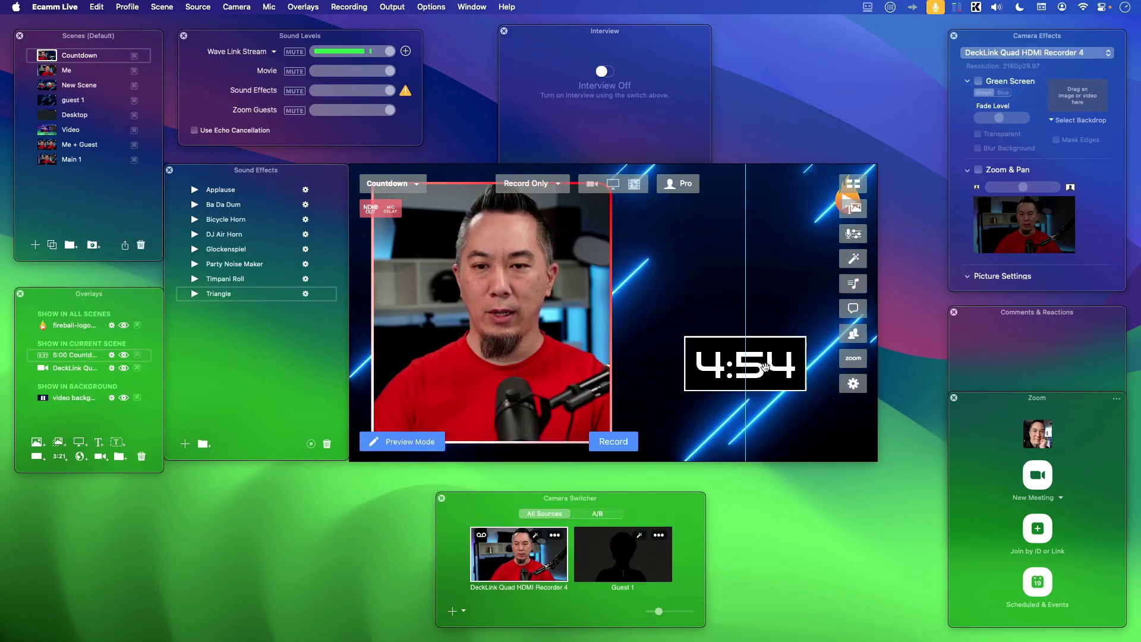
Add a text overlay reading "WE START IN..." and place it above the countdown timer.
click(99, 442)
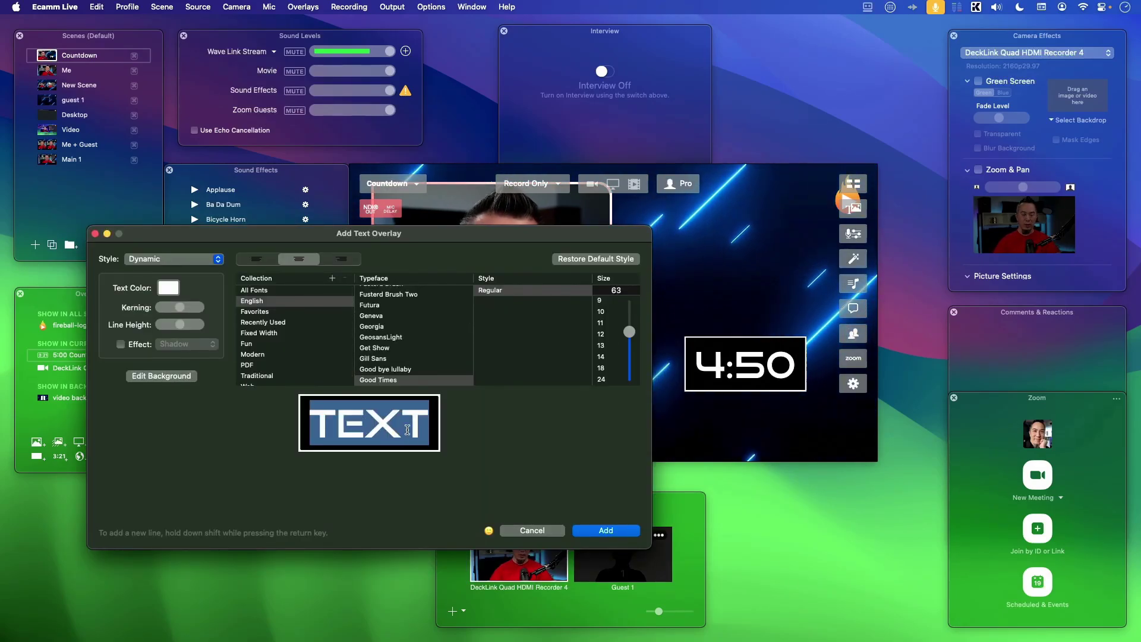
text(WE START IN...)
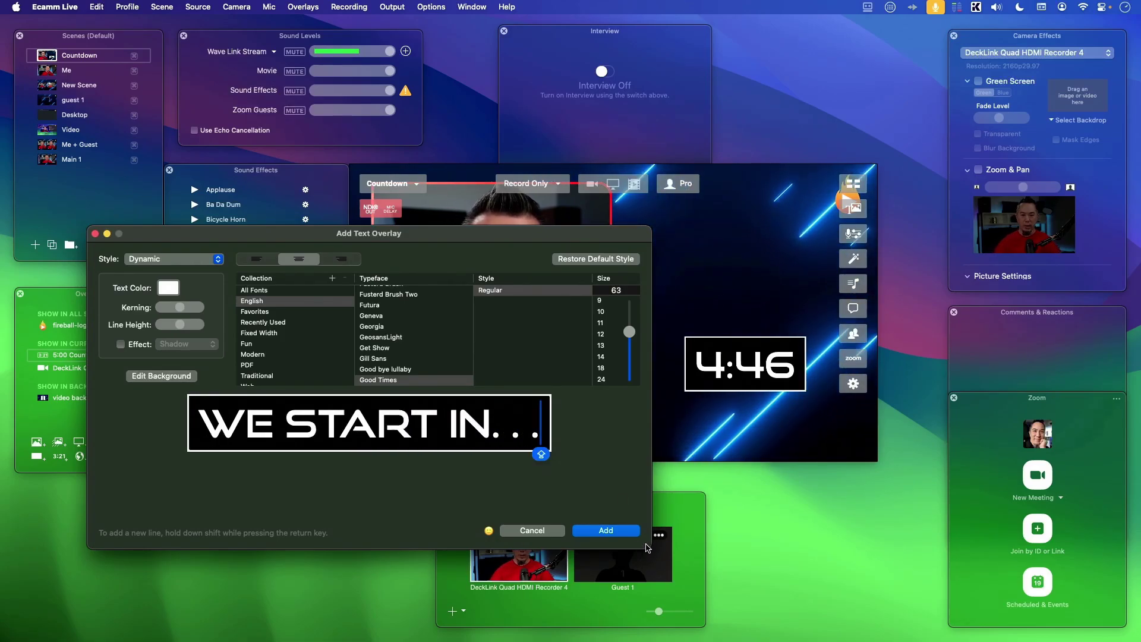
click(621, 532)
drag(664, 347, 752, 270)
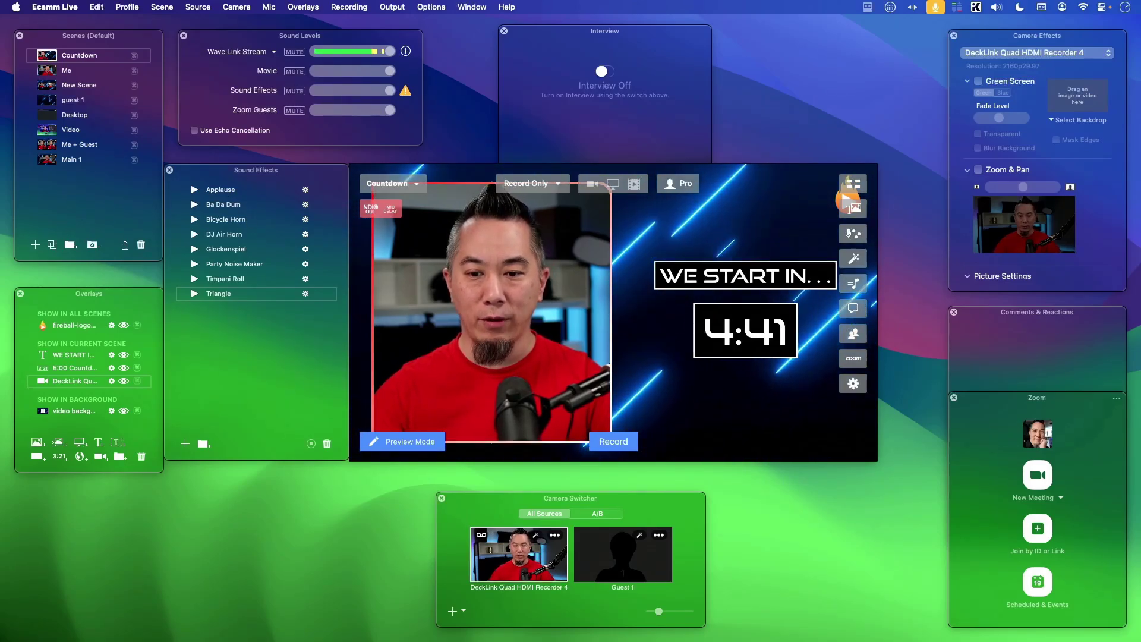
Import the three MP3 files from the music folder in Finder's Assets window into the Sound Effects list.
key(super+Tab)
drag(523, 438, 843, 238)
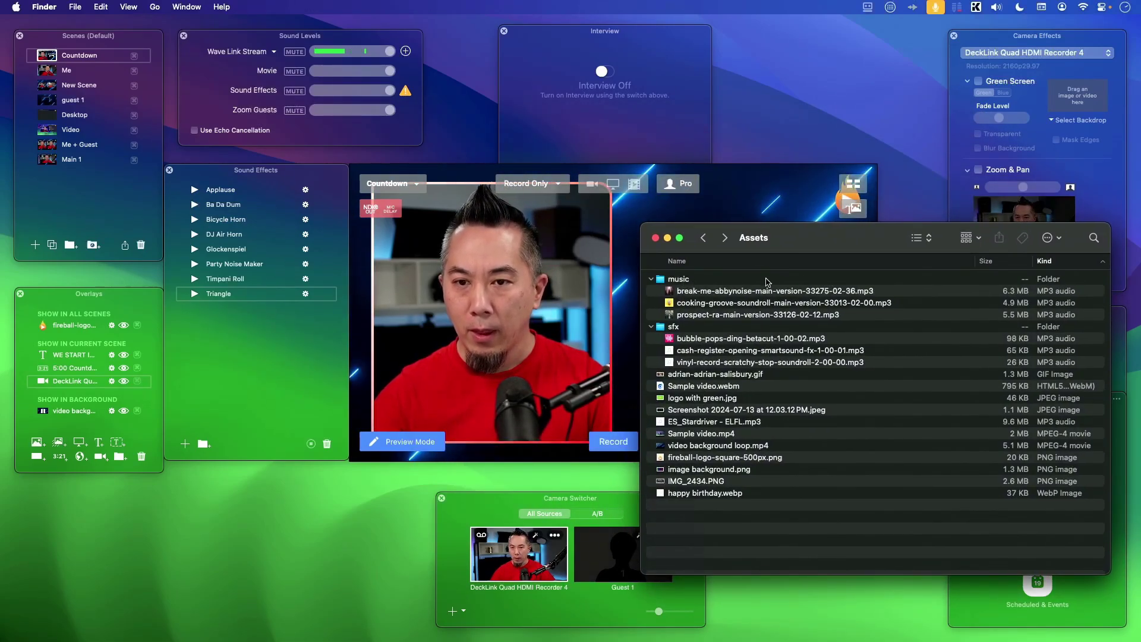
click(717, 293)
shift+click(708, 315)
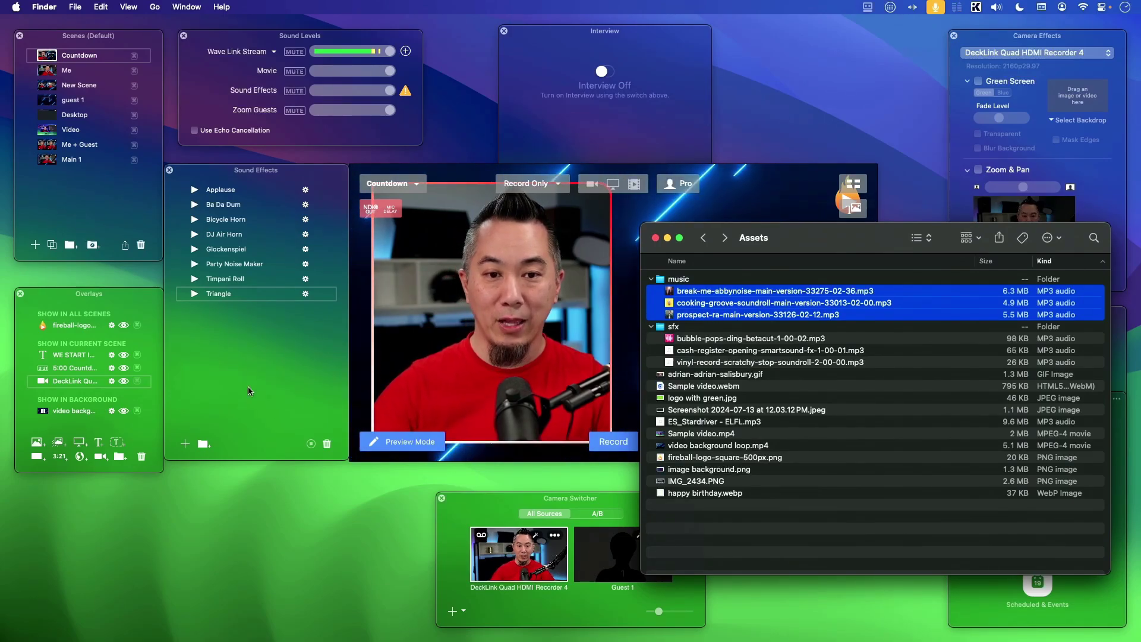
click(256, 355)
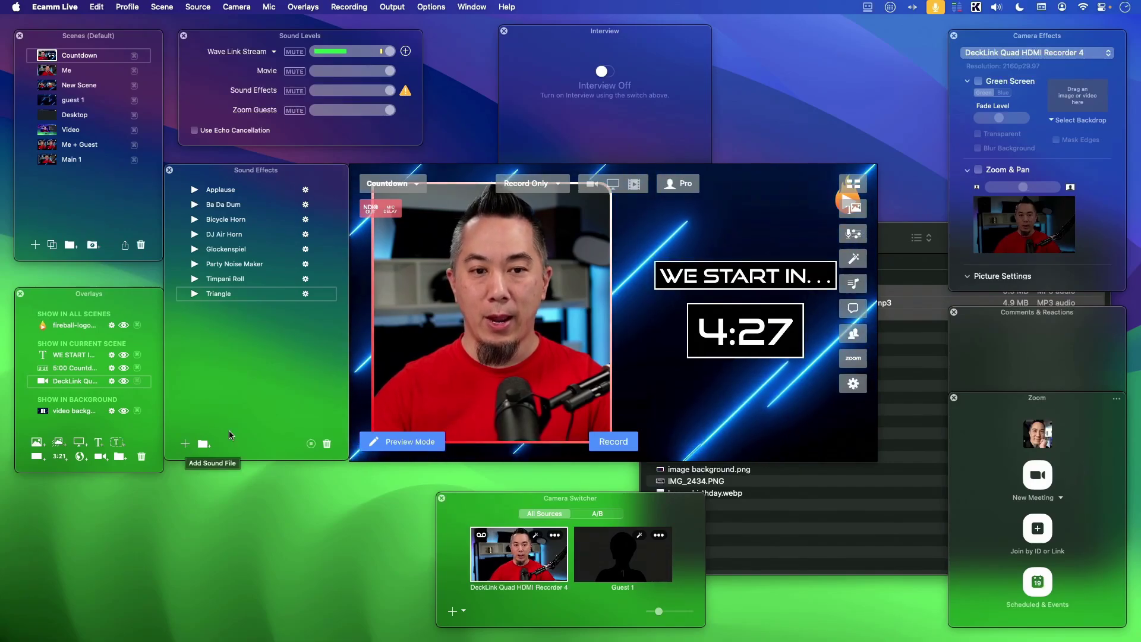
click(909, 301)
drag(771, 316, 277, 297)
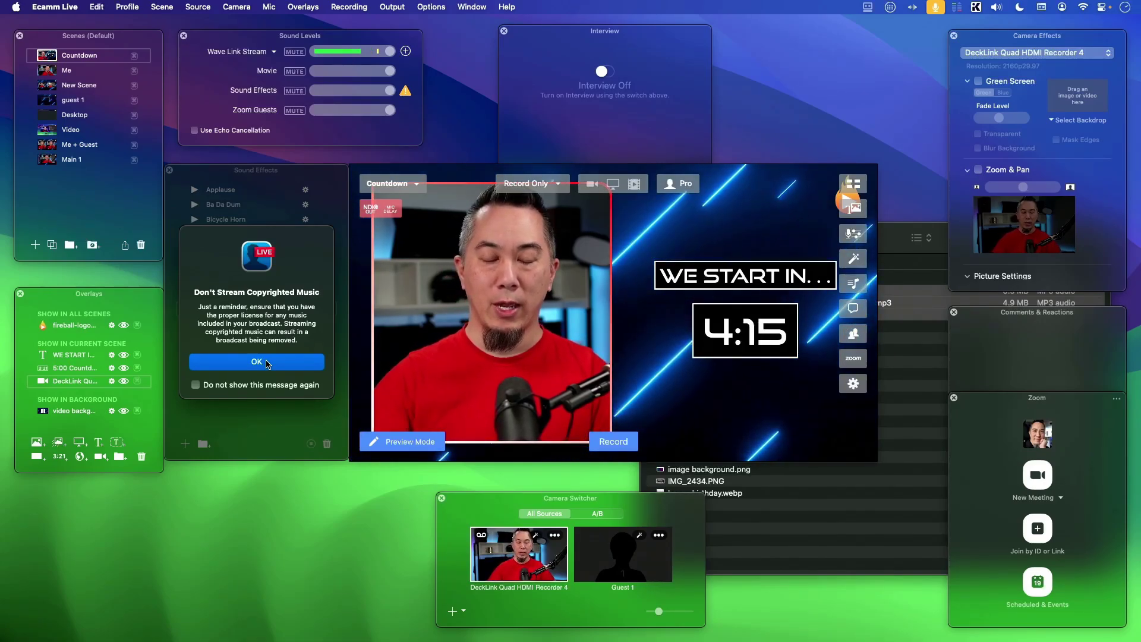
click(267, 362)
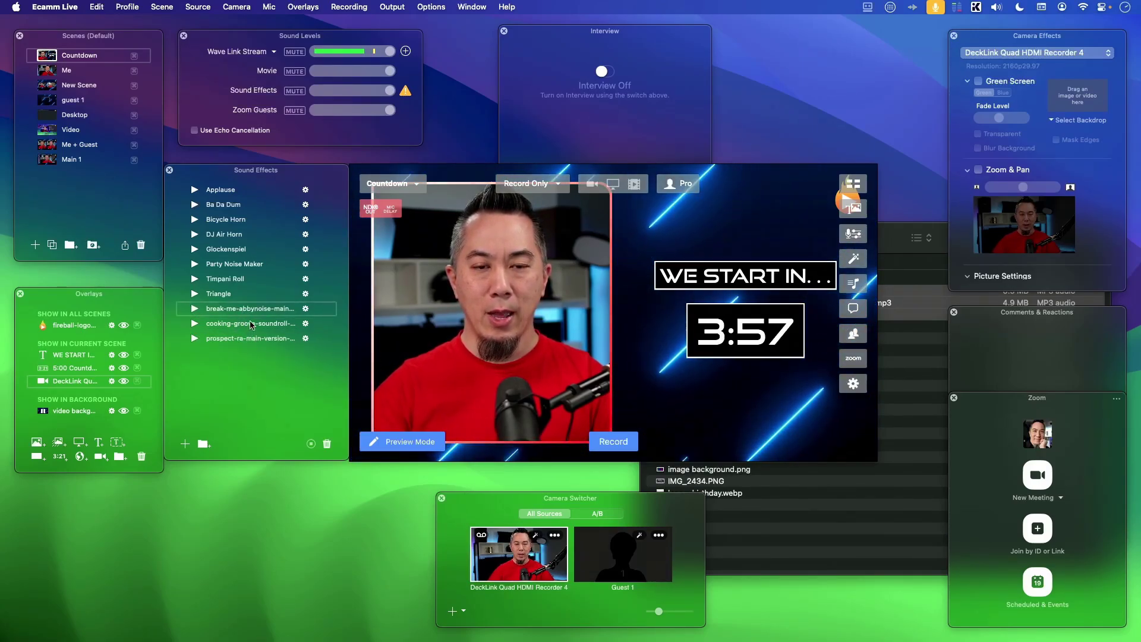
Try the break-me-abbynoise track as the Countdown scene's music by rerunning the scene from Me, and detach it again.
drag(241, 313, 480, 315)
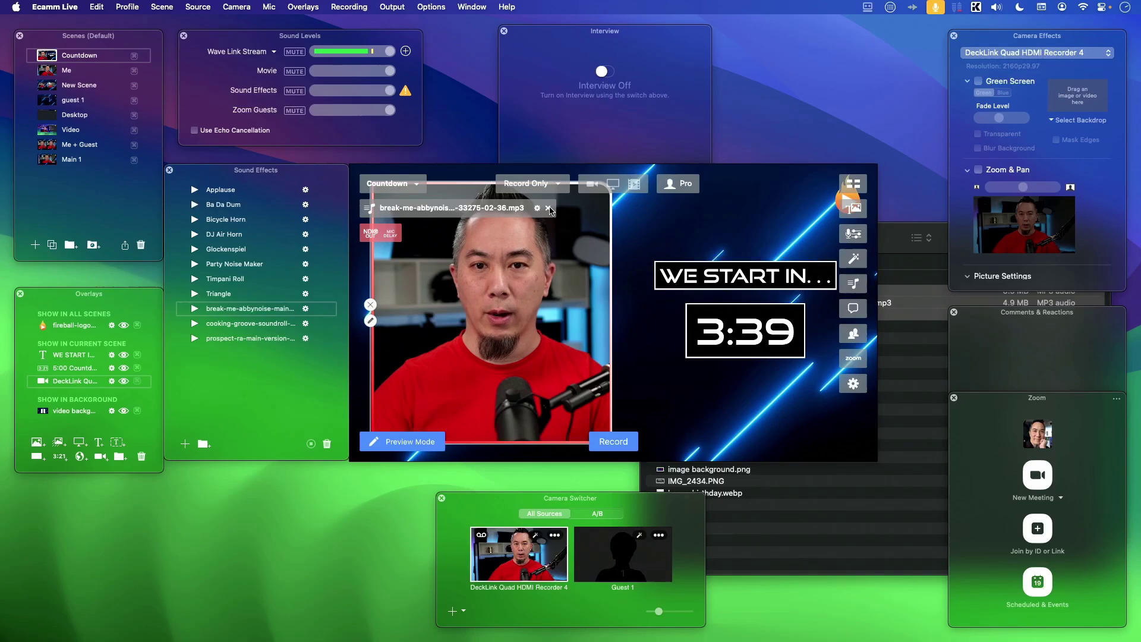
click(47, 71)
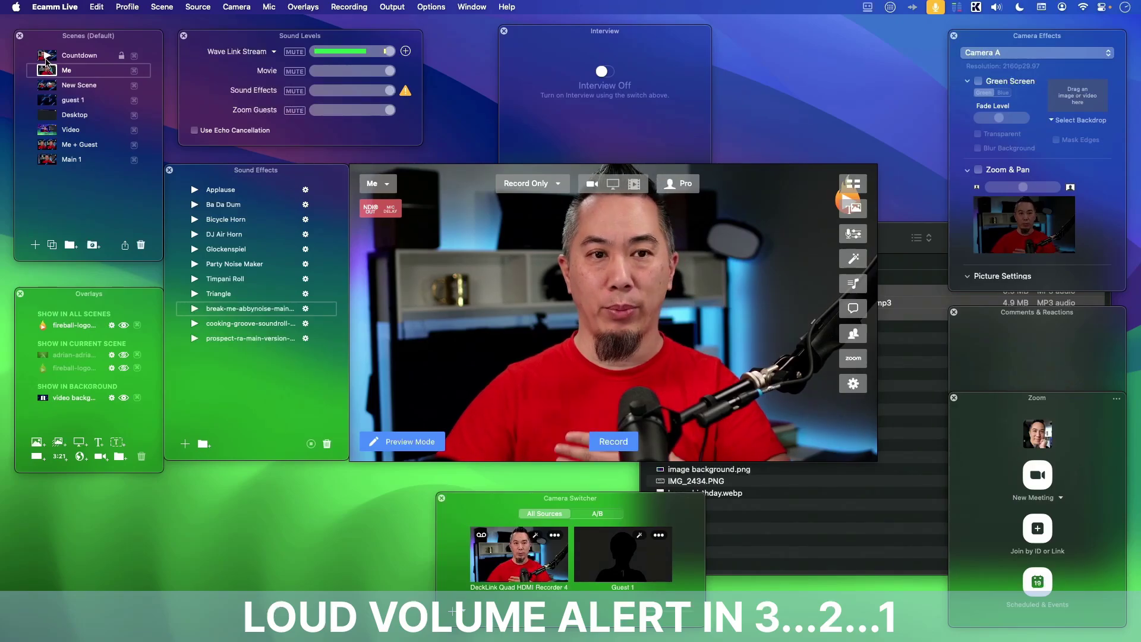
click(47, 57)
click(194, 309)
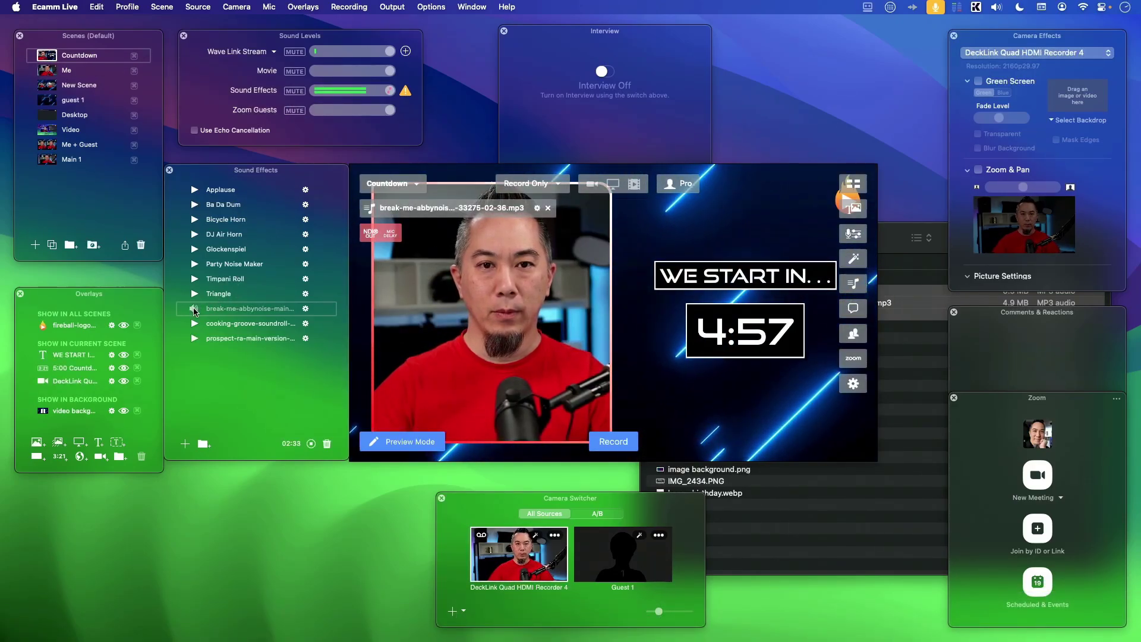
click(547, 208)
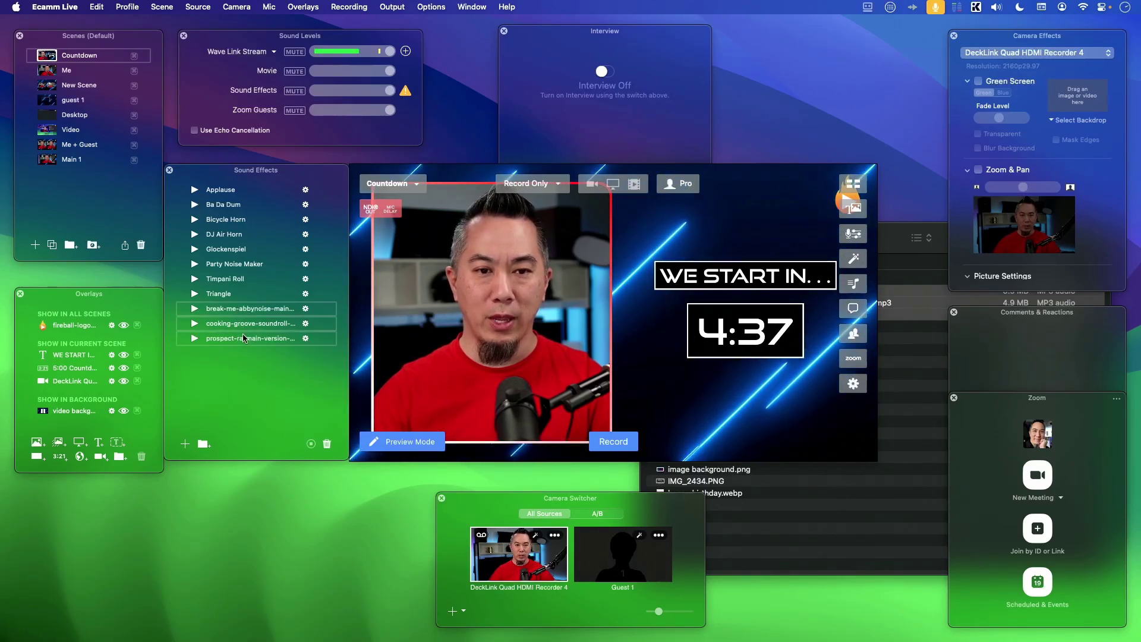
Create a sound group named Music and move the three imported tracks into it.
click(204, 445)
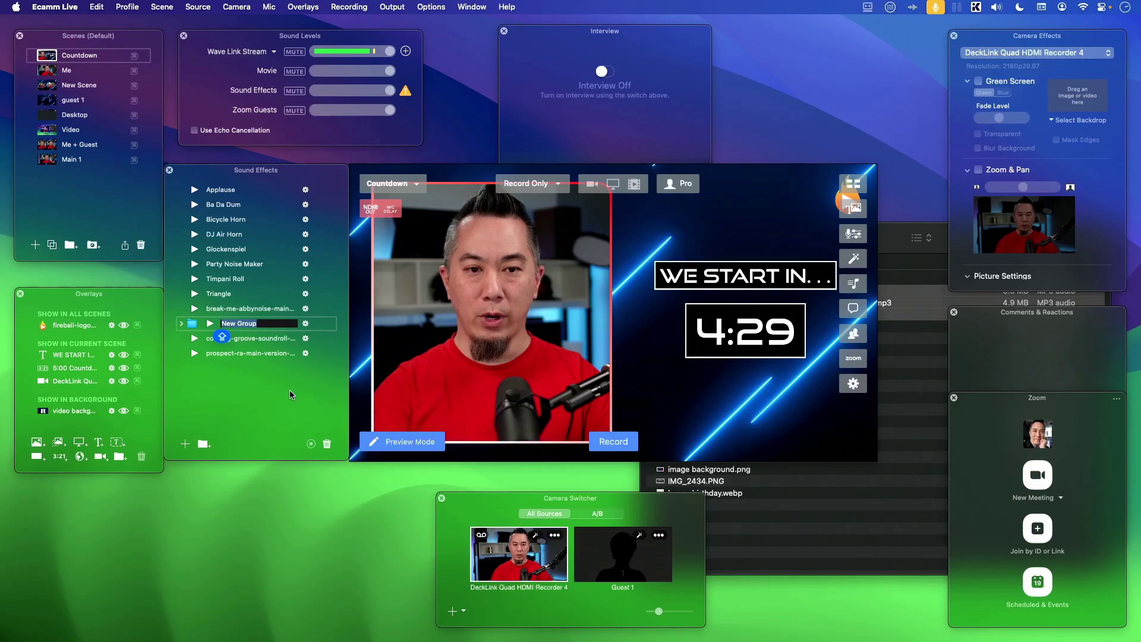
text(Music)
key(Return)
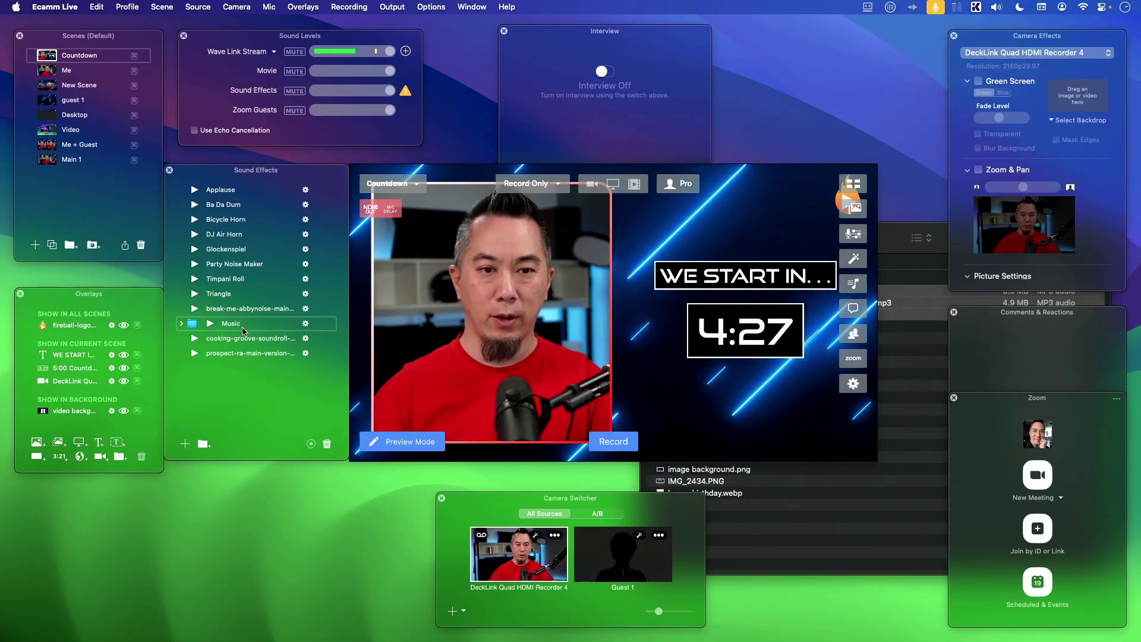
drag(235, 326, 241, 368)
click(230, 343)
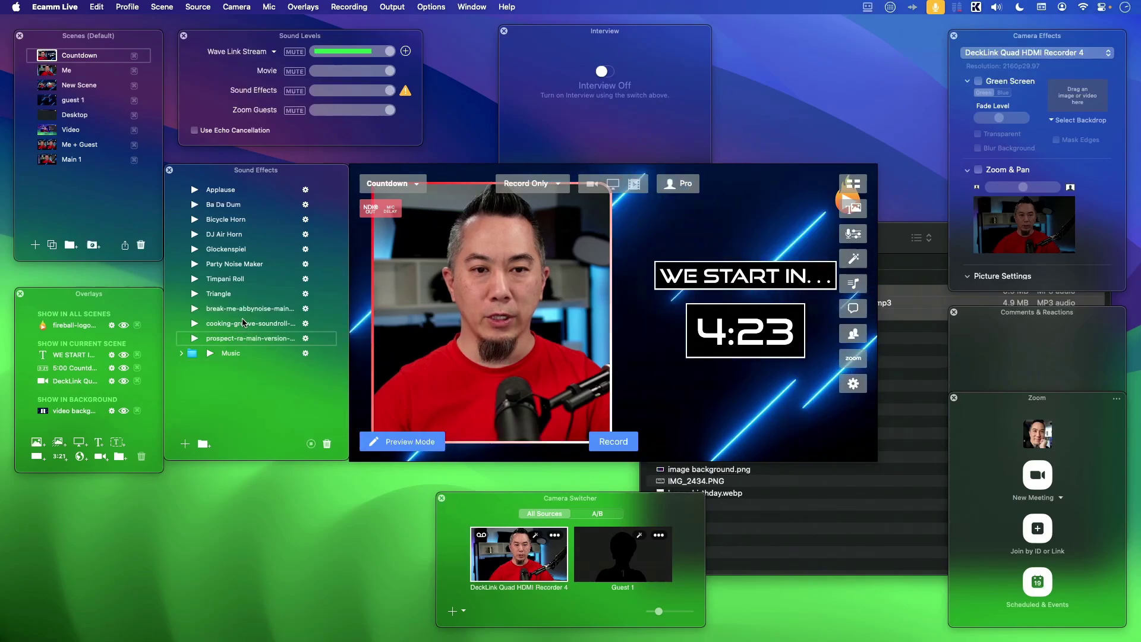
mouse_move(237, 338)
mouse_down()
mouse_move(249, 360)
mouse_move(236, 342)
mouse_move(201, 347)
mouse_move(278, 352)
mouse_move(247, 347)
mouse_move(247, 366)
mouse_move(237, 335)
mouse_up()
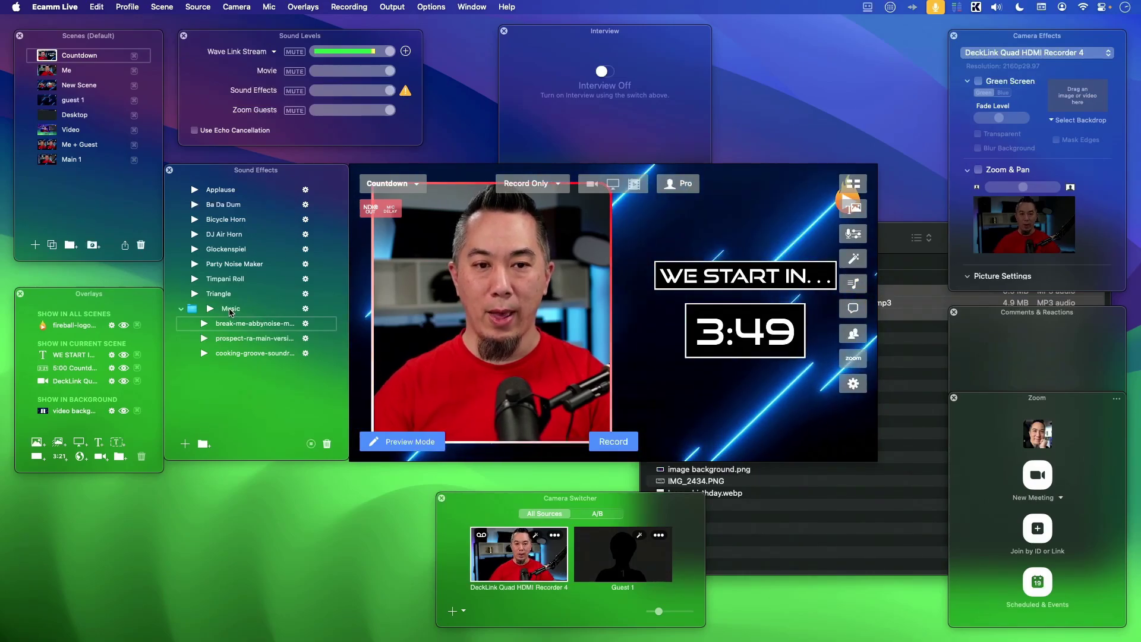
Attach the Music group to the Countdown scene and stop its playback.
drag(231, 314, 504, 302)
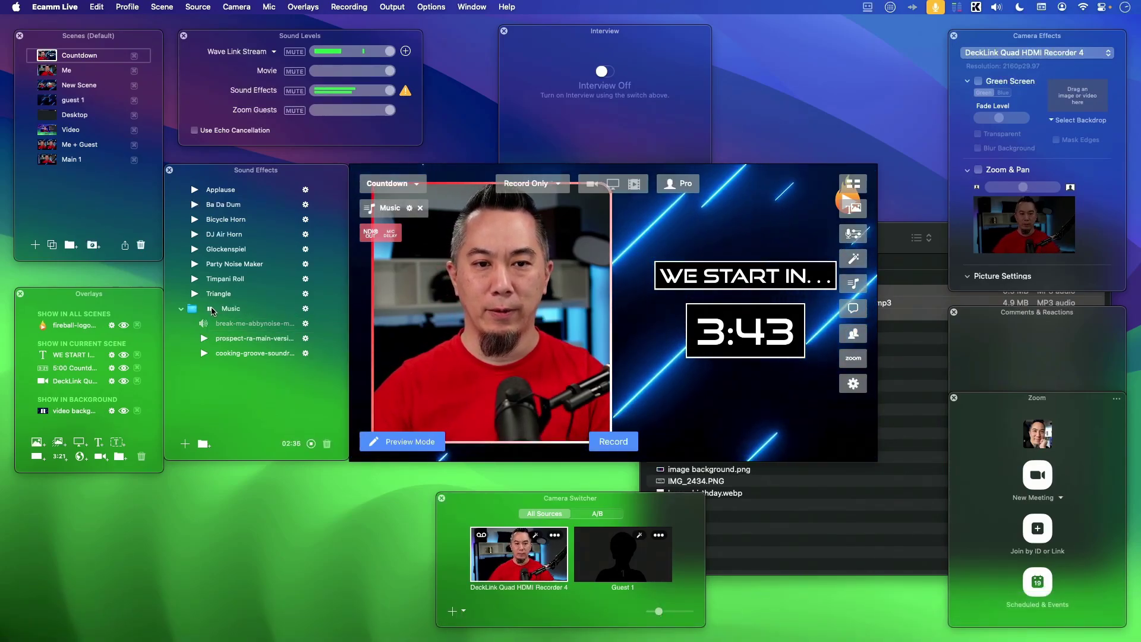
click(211, 310)
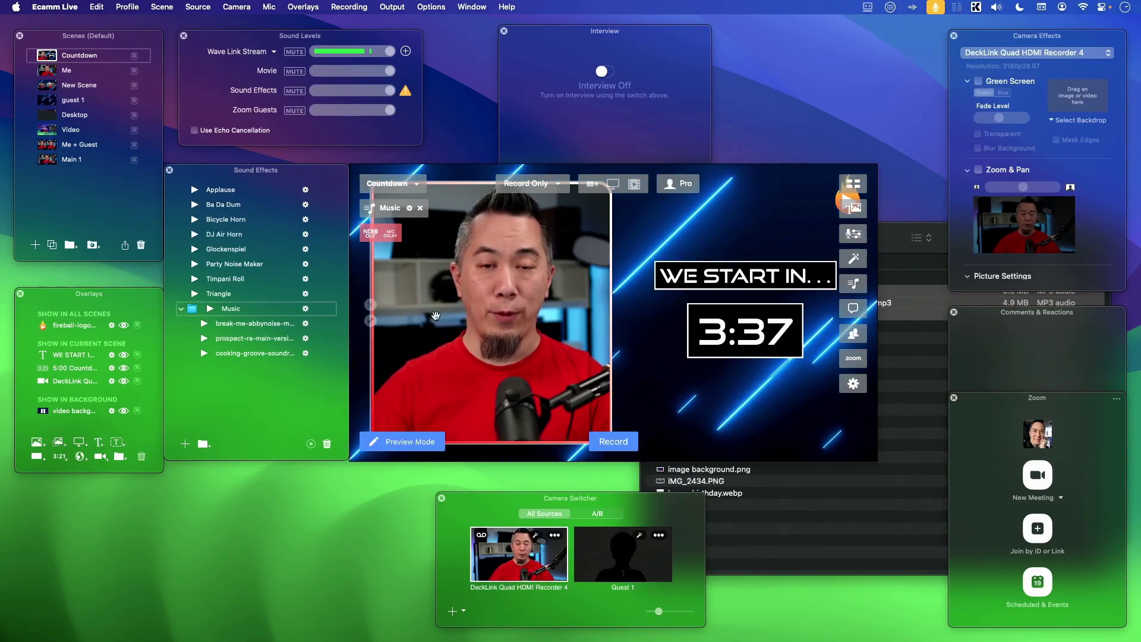
click(210, 309)
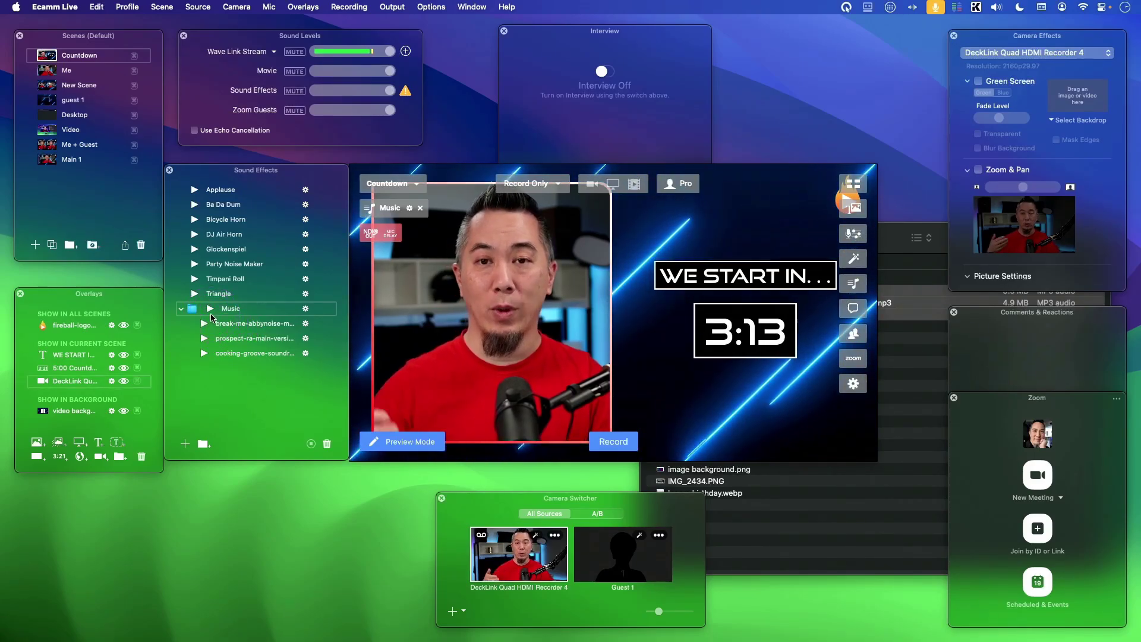
Lower the Sound Effects volume to near its minimum and switch to the Me scene.
click(390, 93)
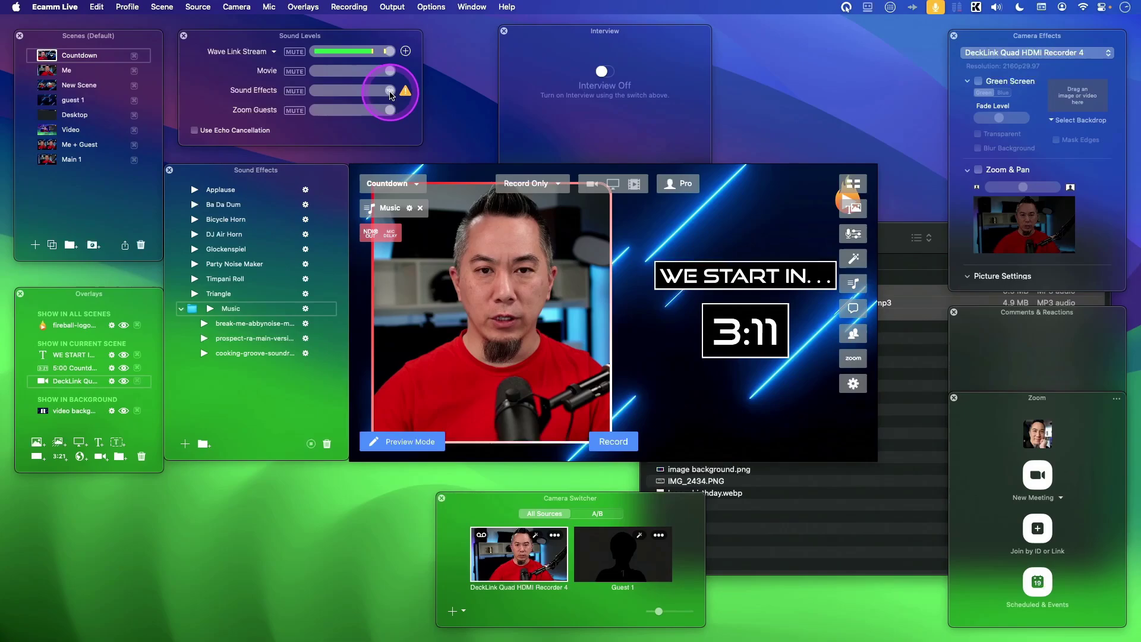
drag(390, 93, 315, 98)
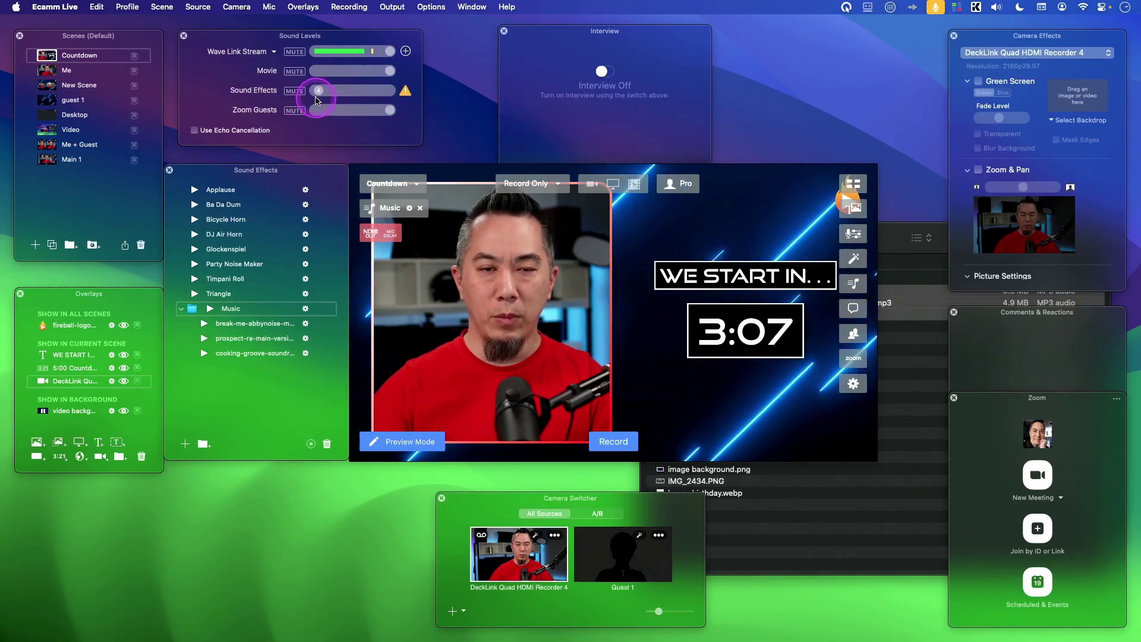
click(211, 310)
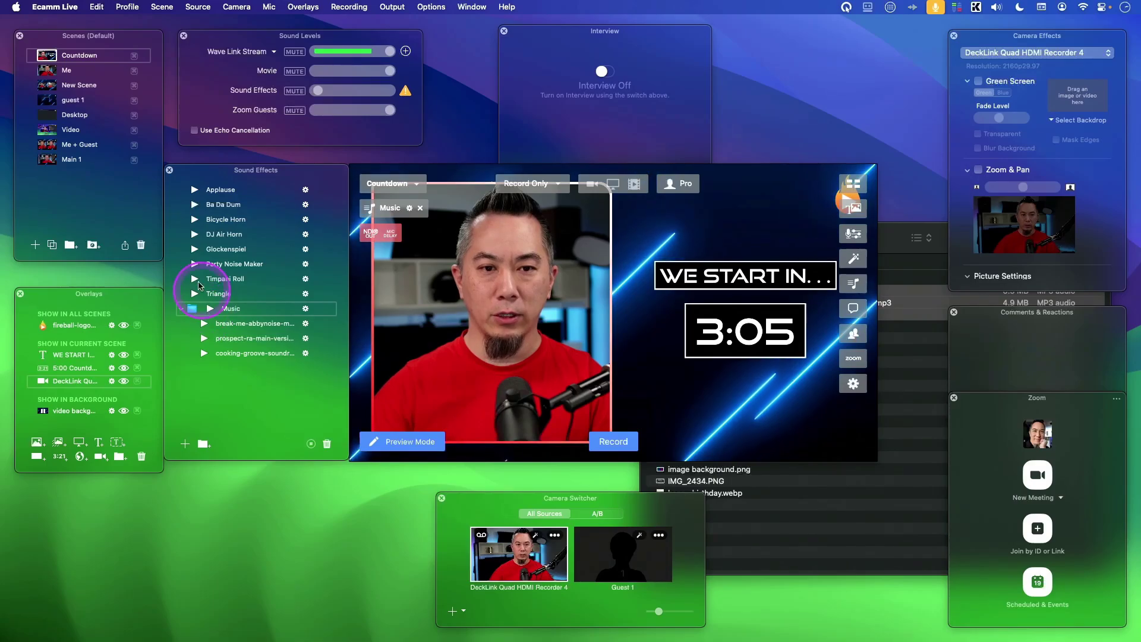
click(47, 66)
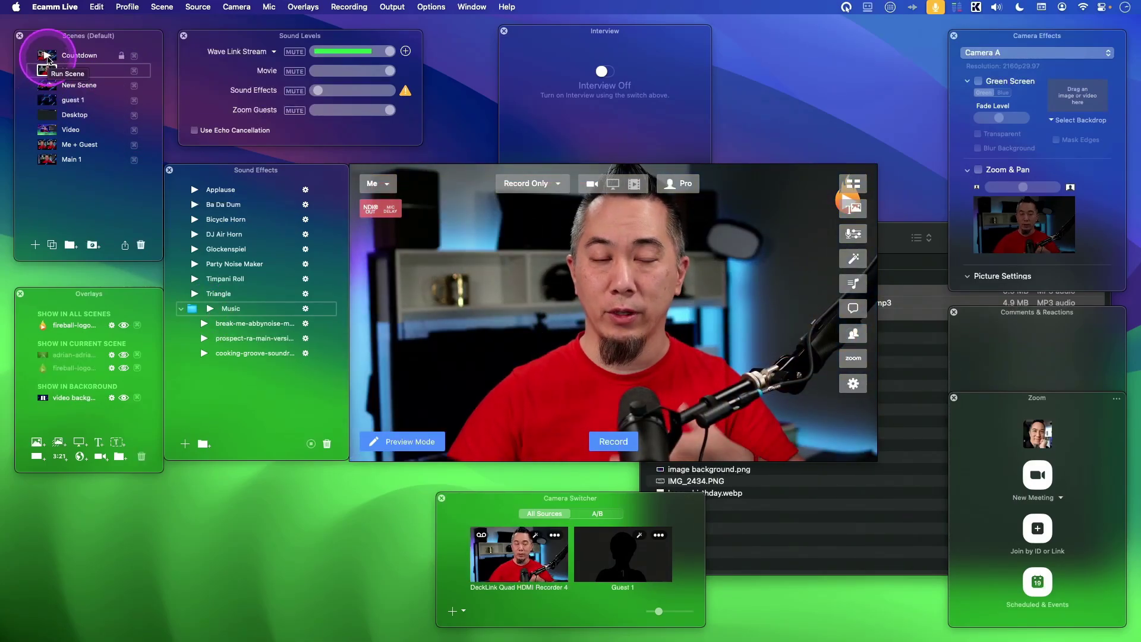
Run the Countdown scene and briefly try a louder Sound Effects volume before returning it to near its minimum.
click(47, 59)
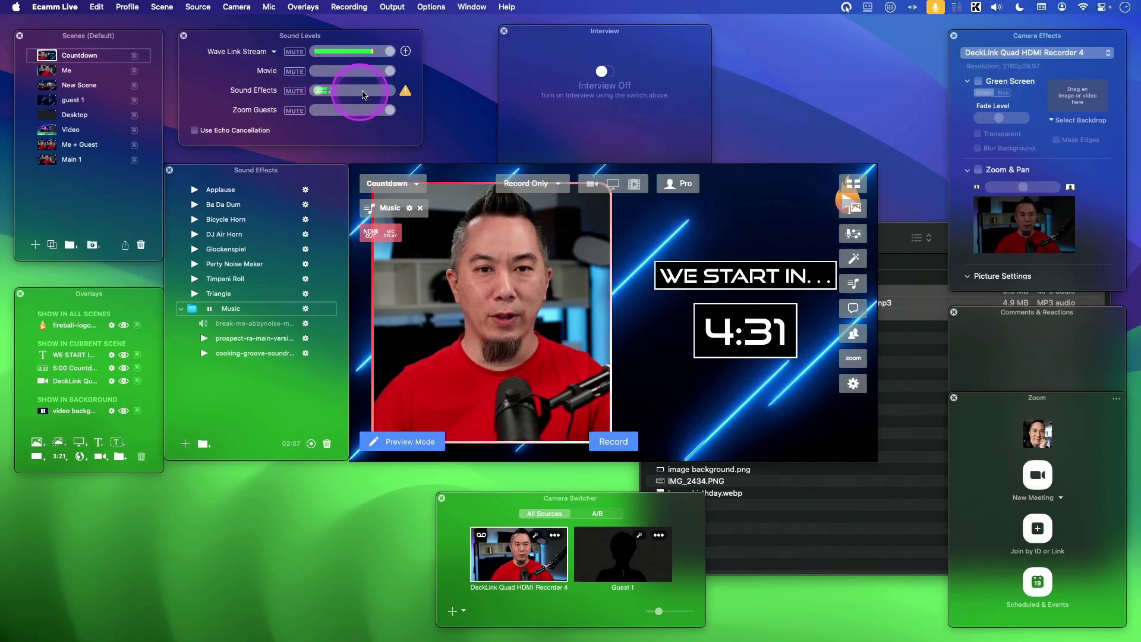
drag(381, 101, 352, 93)
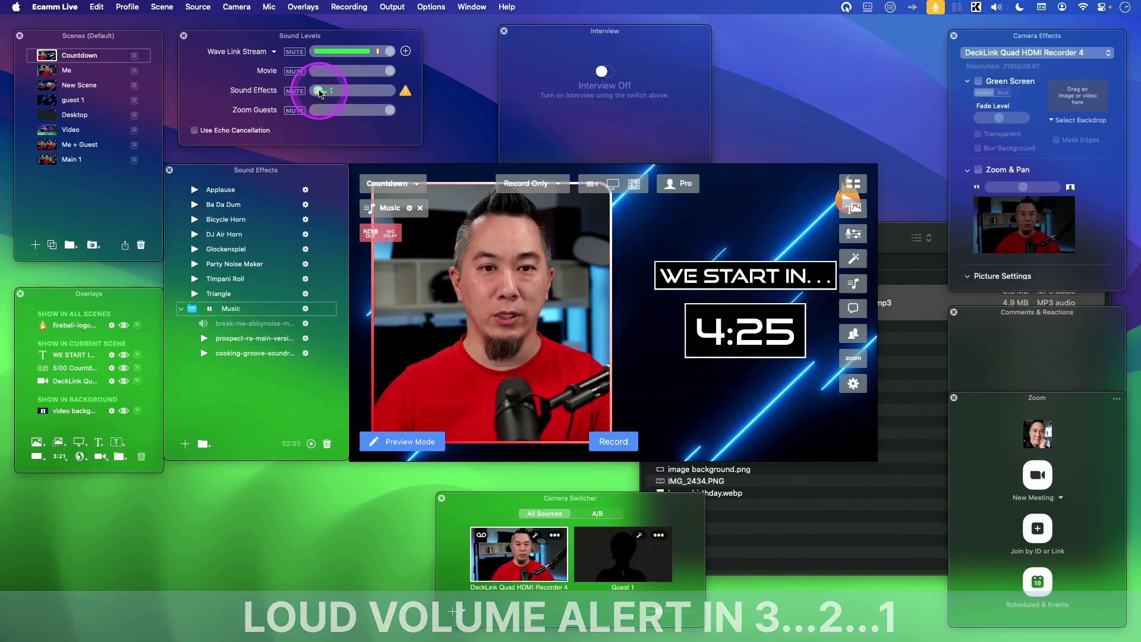
mouse_move(320, 94)
mouse_down()
mouse_move(379, 96)
mouse_move(322, 99)
mouse_up()
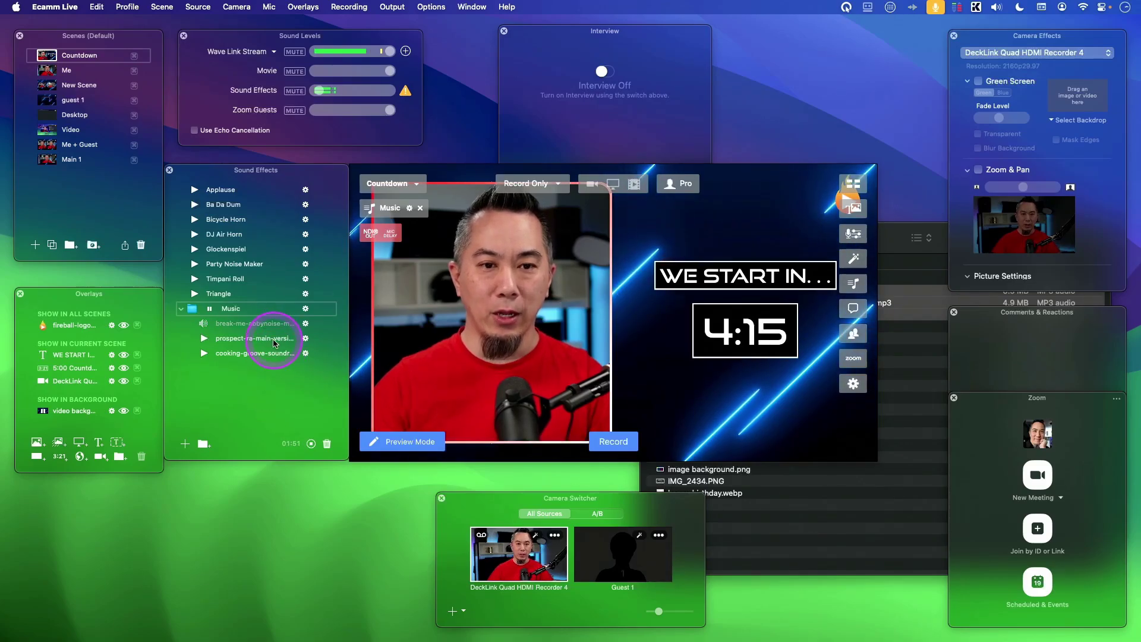
Lower the individual volume of the break-me-abbynoise track in the Music group to about half.
click(298, 326)
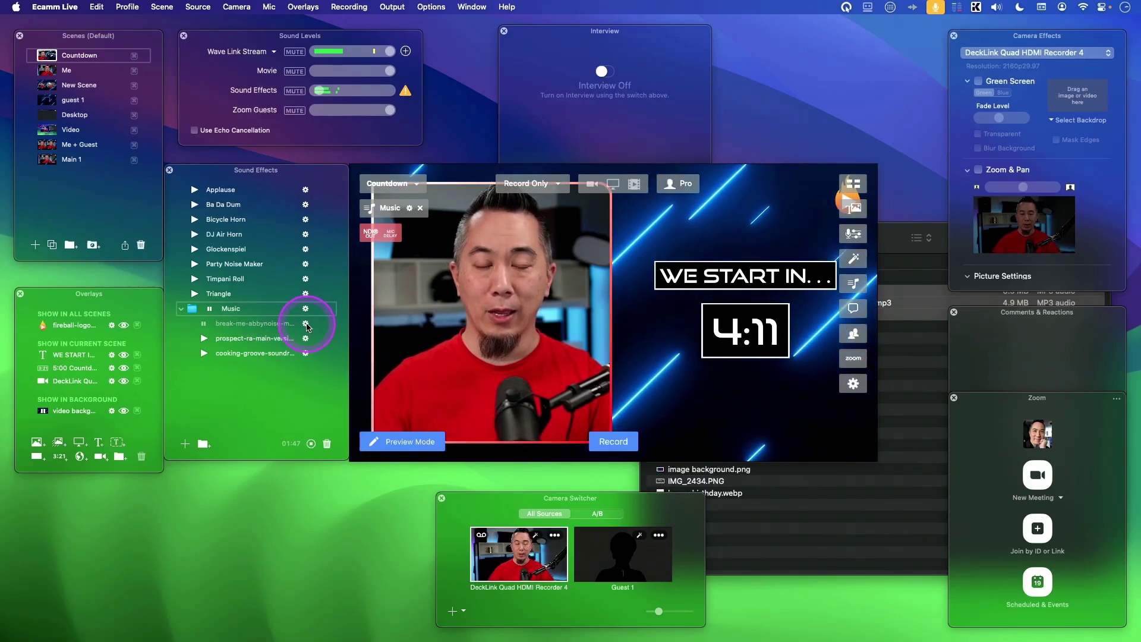
click(306, 324)
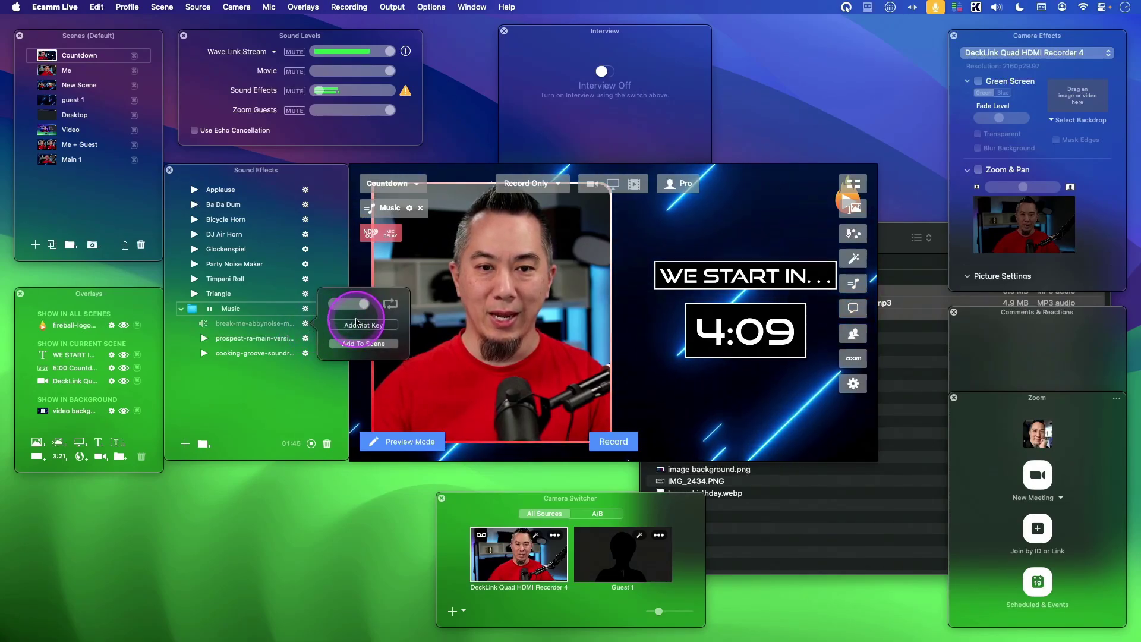
click(363, 305)
drag(359, 308, 350, 313)
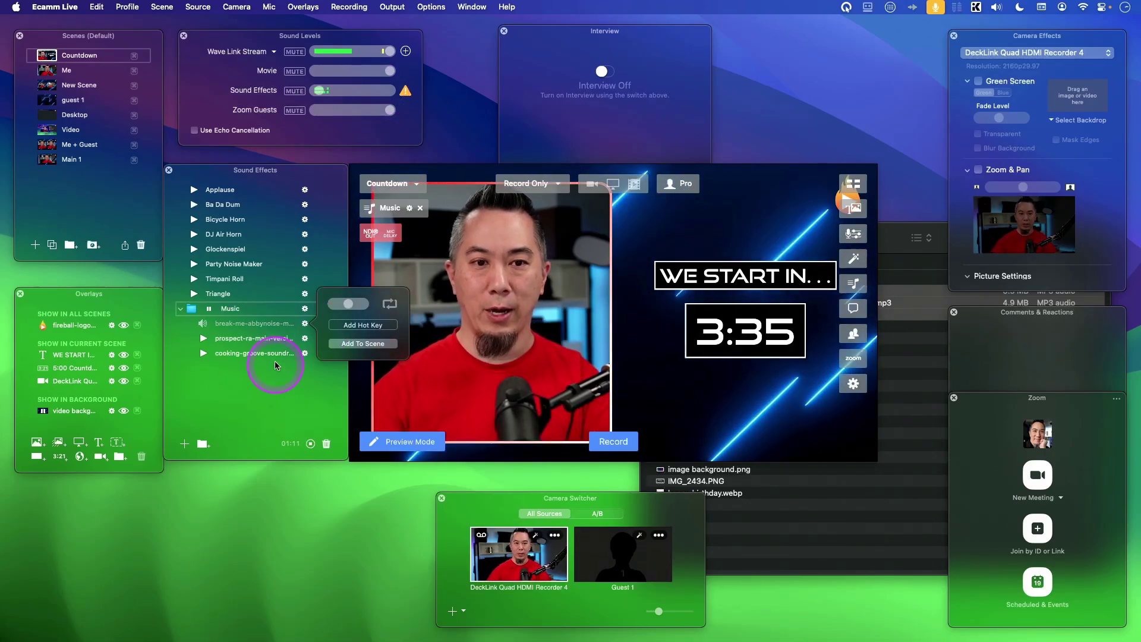
Lower the individual volumes of the prospect-ra-main and cooking-groove tracks to about half.
click(304, 308)
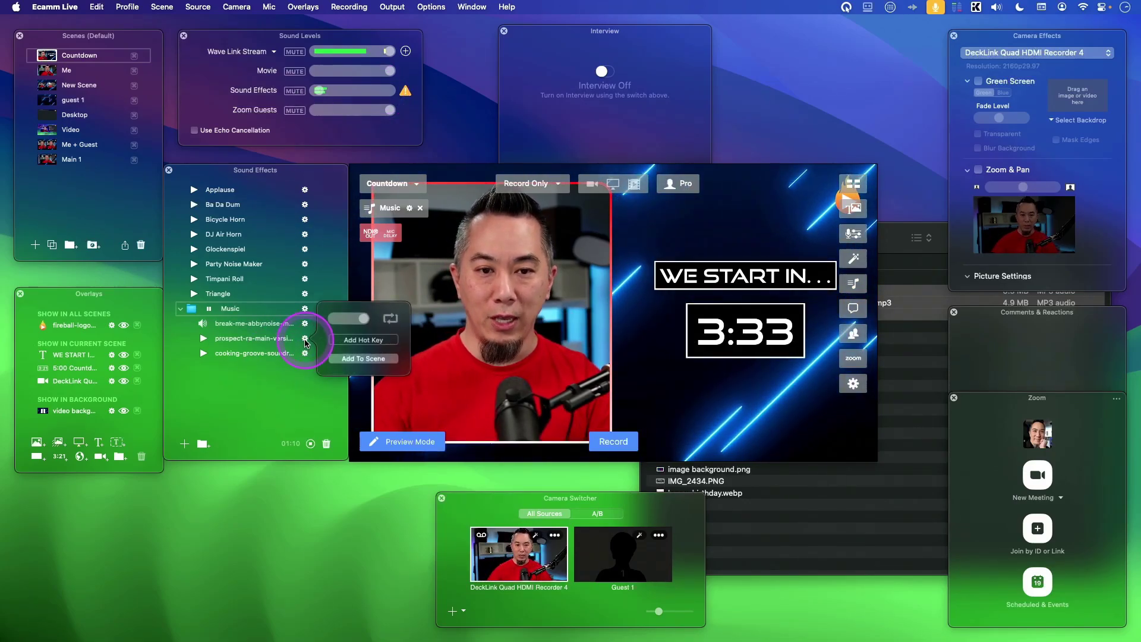
click(352, 319)
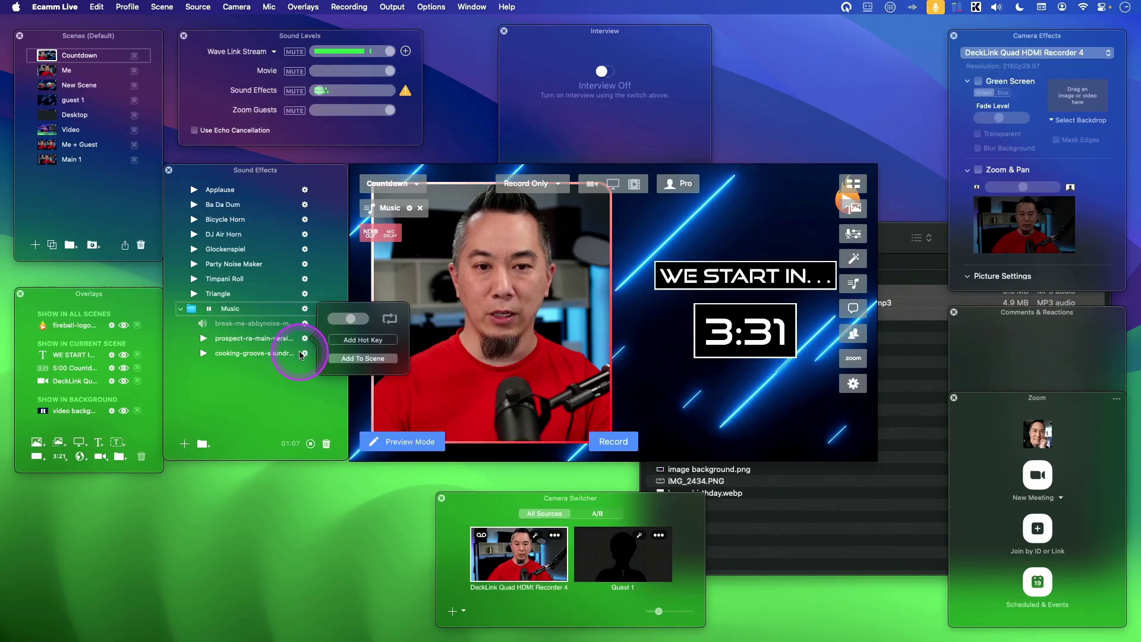
click(305, 324)
click(357, 332)
drag(354, 339, 350, 342)
click(244, 414)
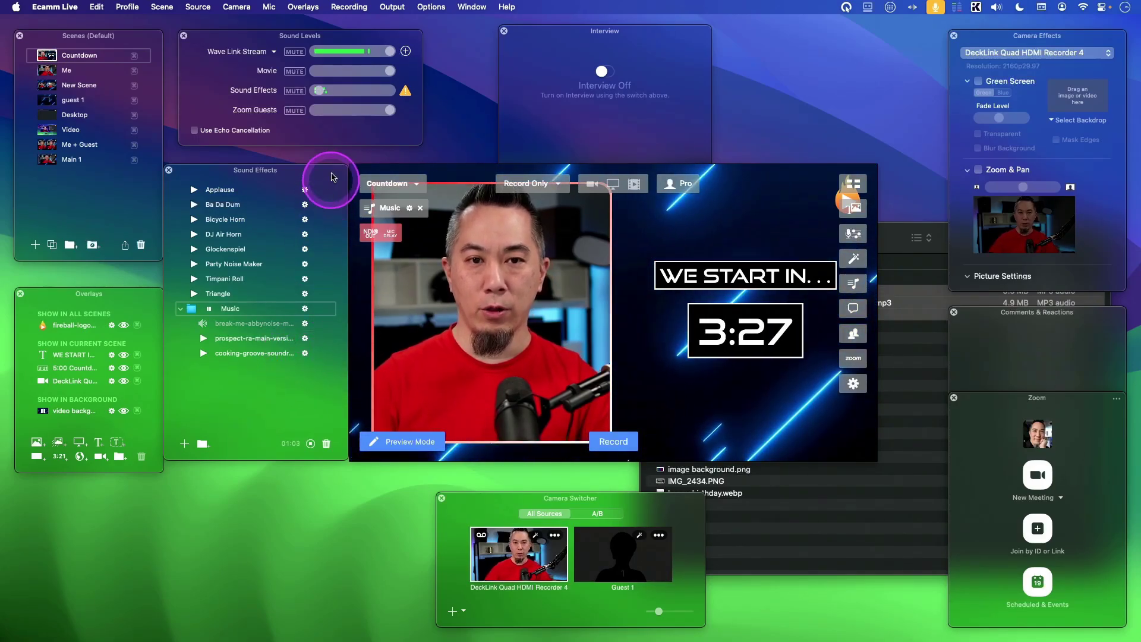
Raise the Sound Effects volume to about 80 percent and stop the Music group's playback.
drag(321, 94, 380, 95)
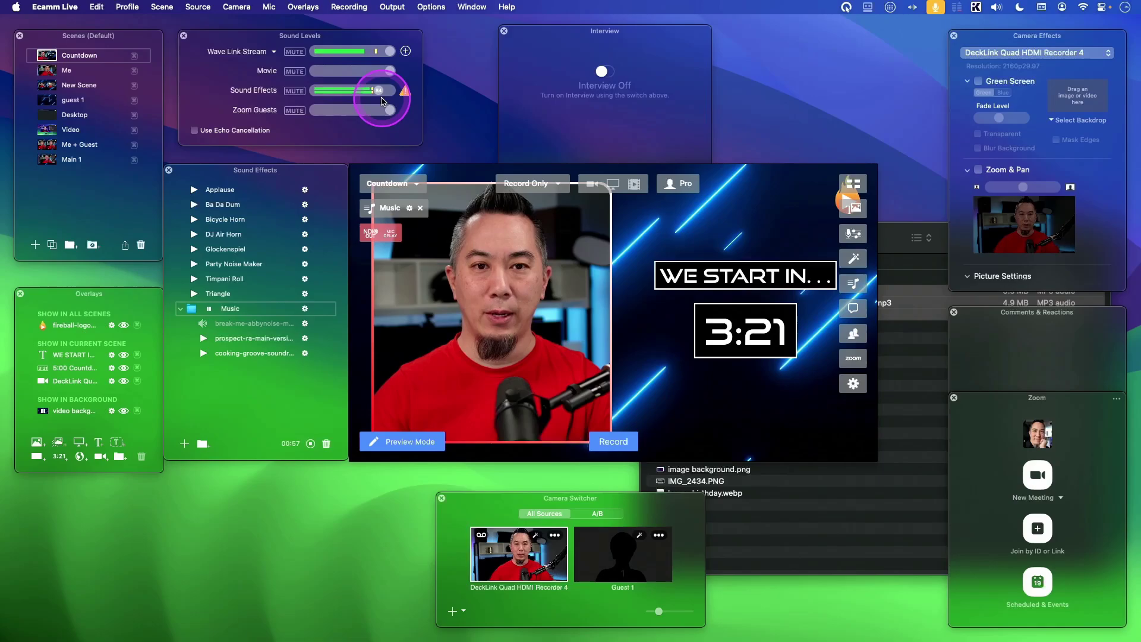
mouse_move(381, 98)
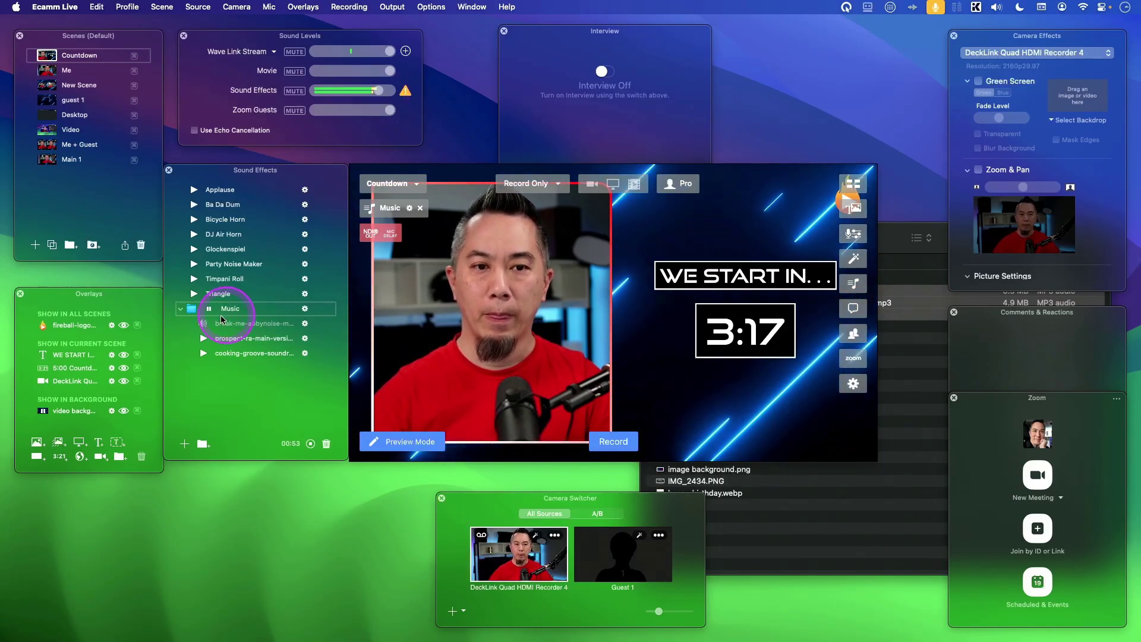
key(space)
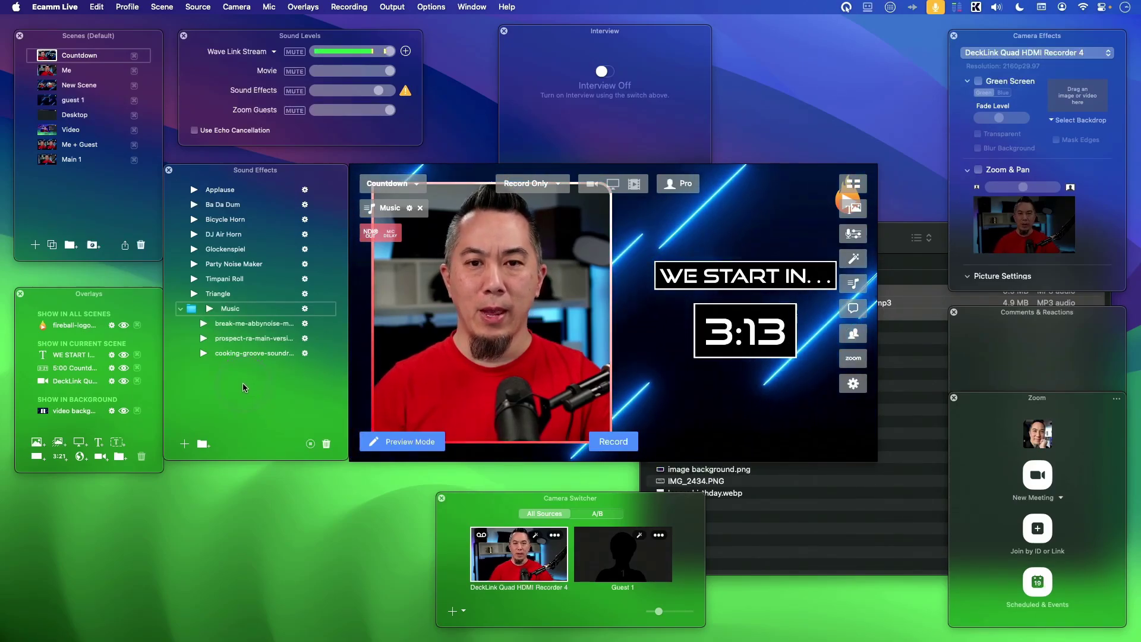
click(212, 312)
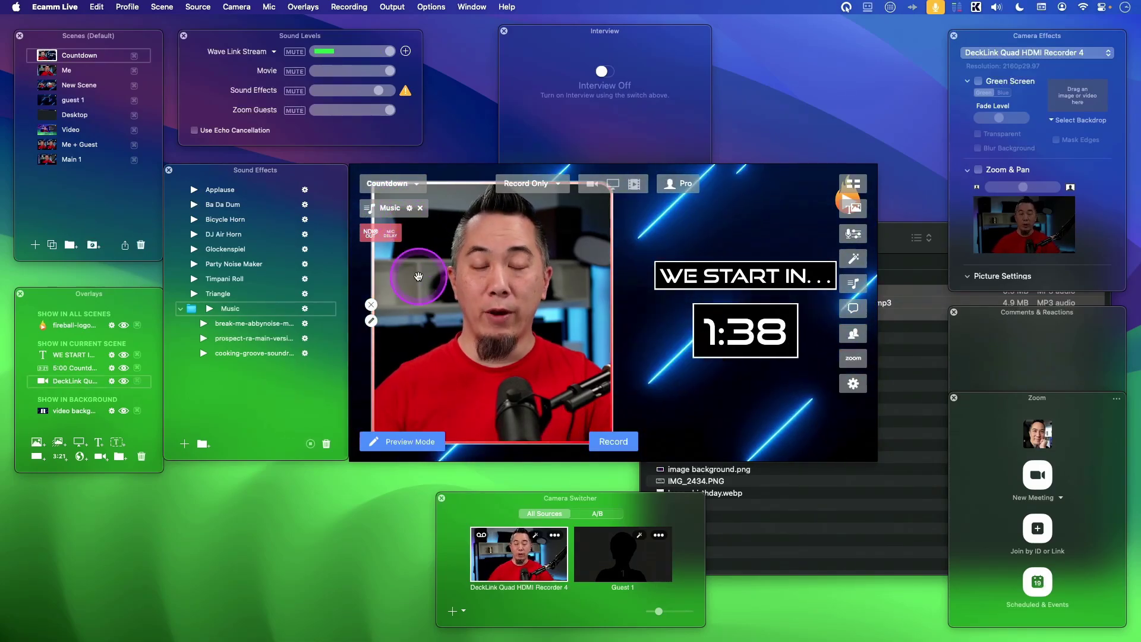
Try the Stop When Scene Ends option for the Music attached to the Countdown scene and turn it off again.
click(399, 207)
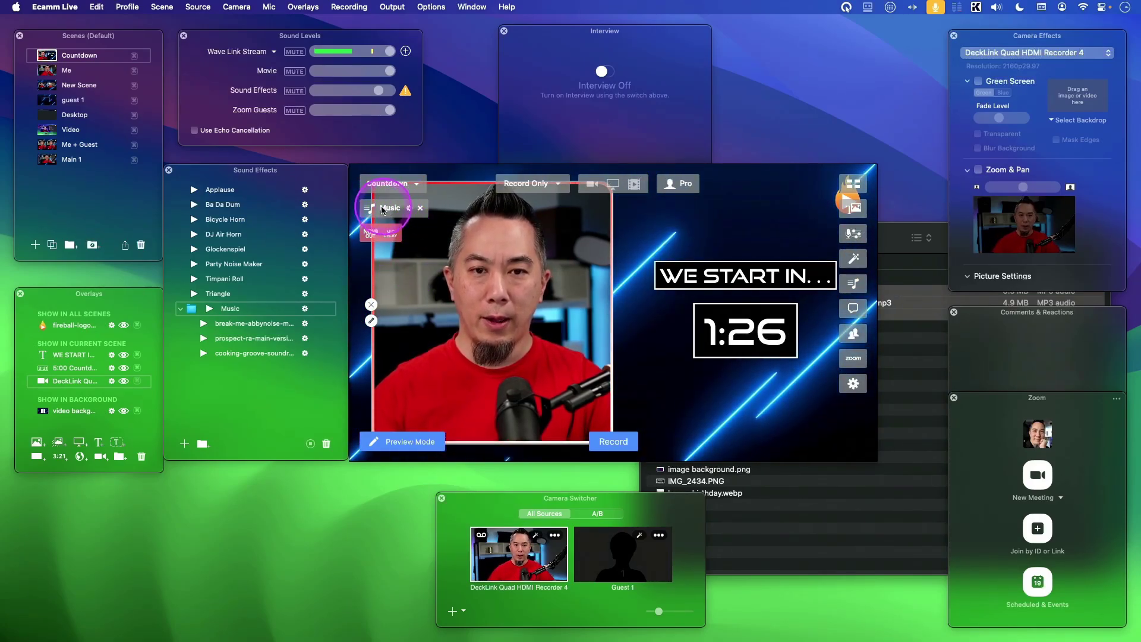
click(422, 295)
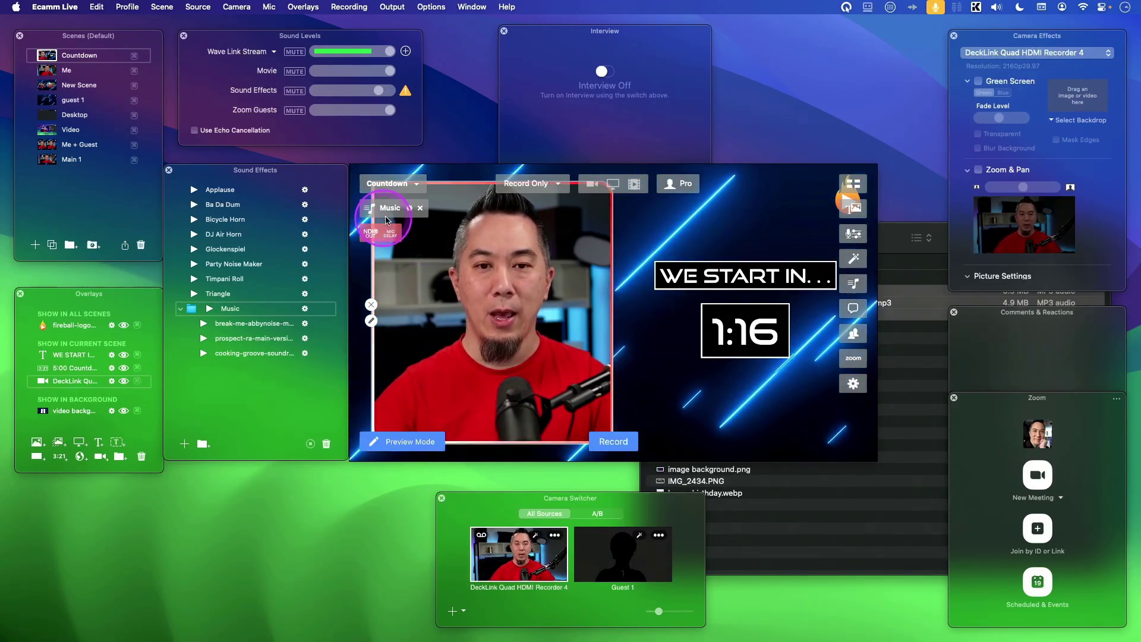
click(409, 209)
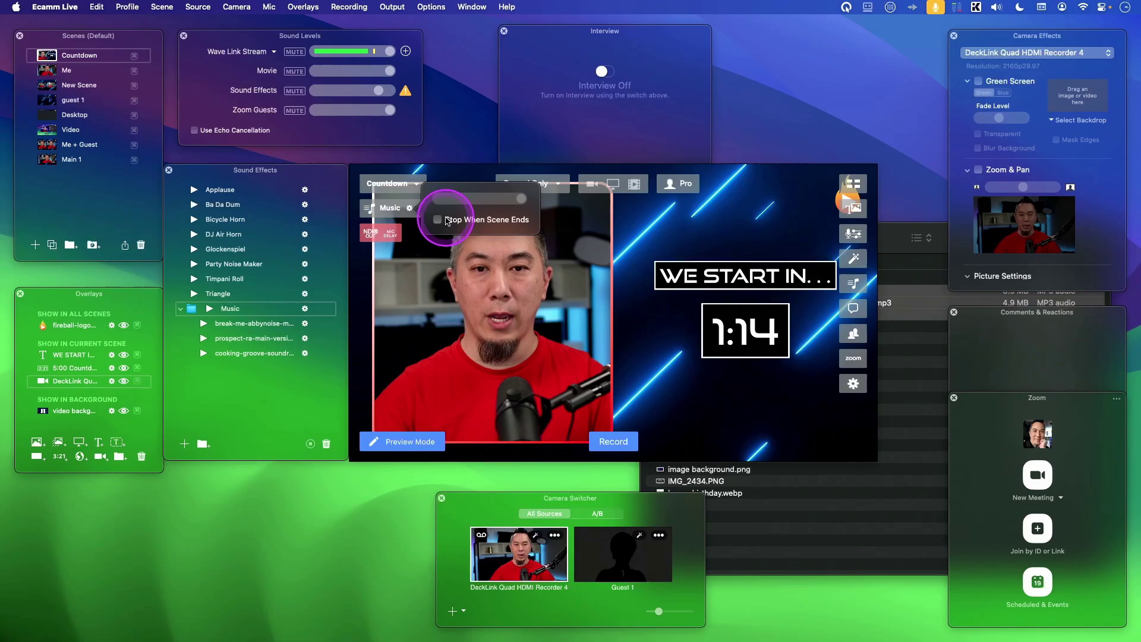
click(492, 221)
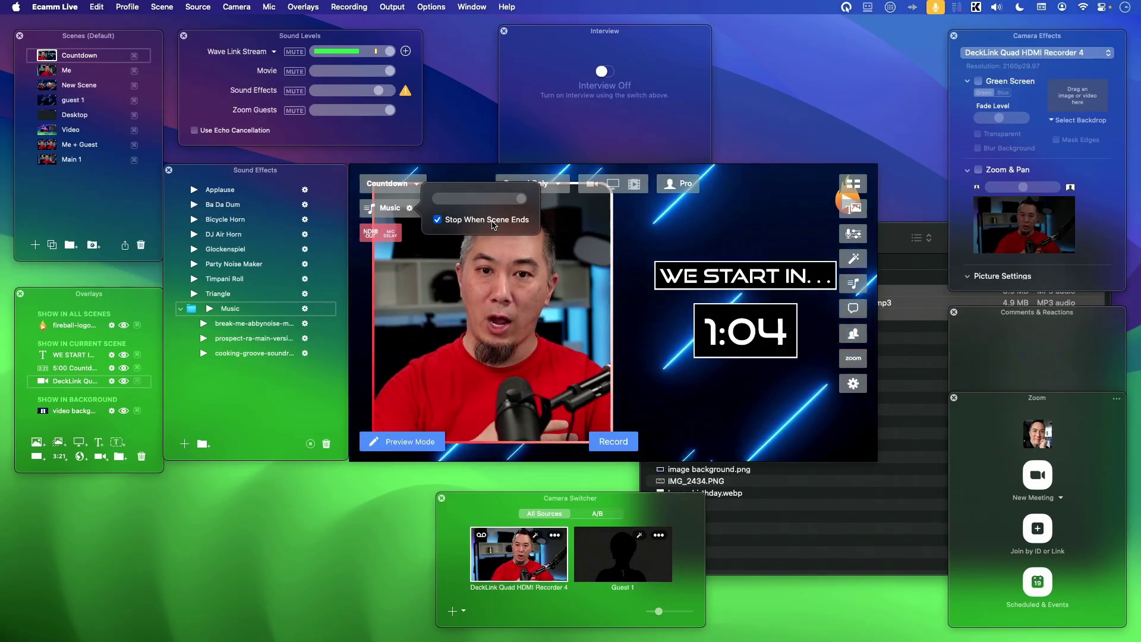
click(492, 220)
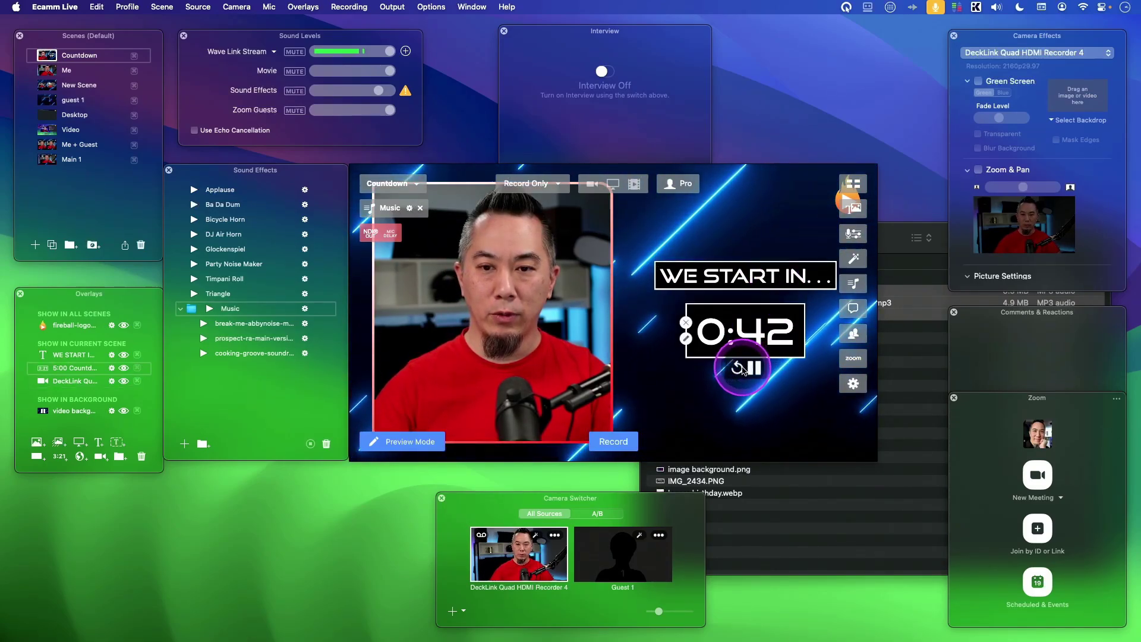
Restart the countdown timer and test switching from the Countdown scene to Me.
click(739, 368)
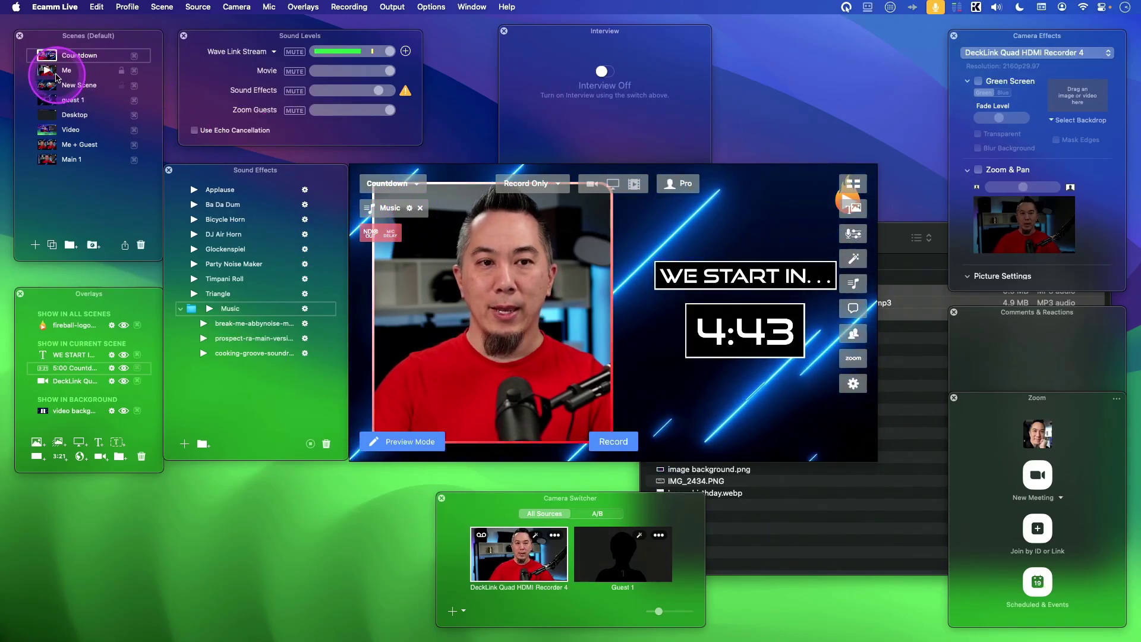
mouse_move(48, 74)
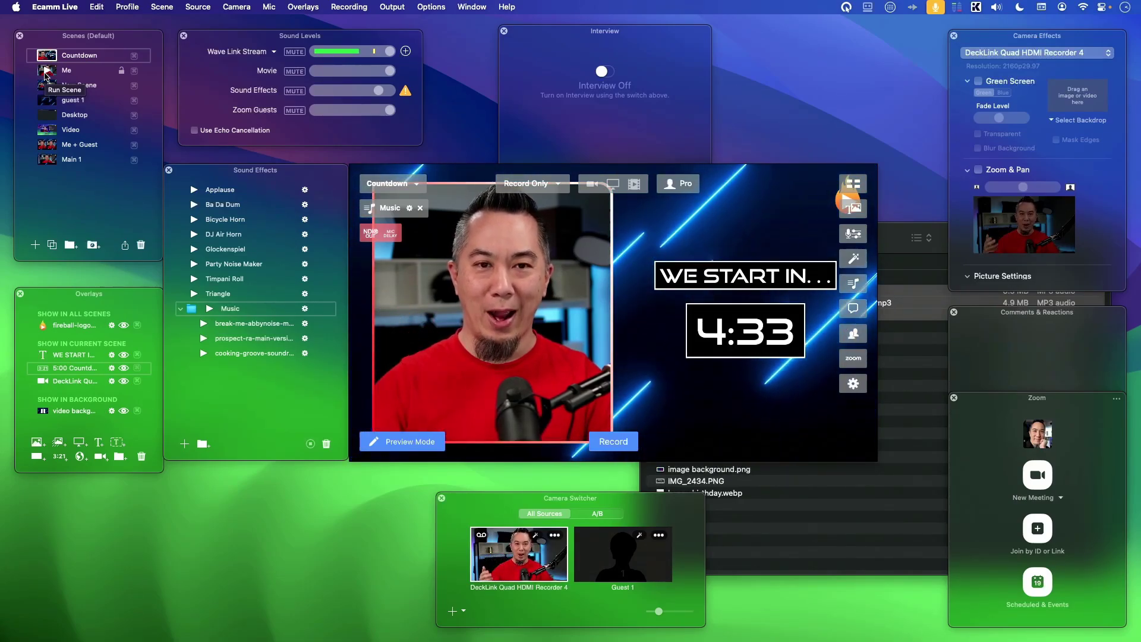
click(47, 73)
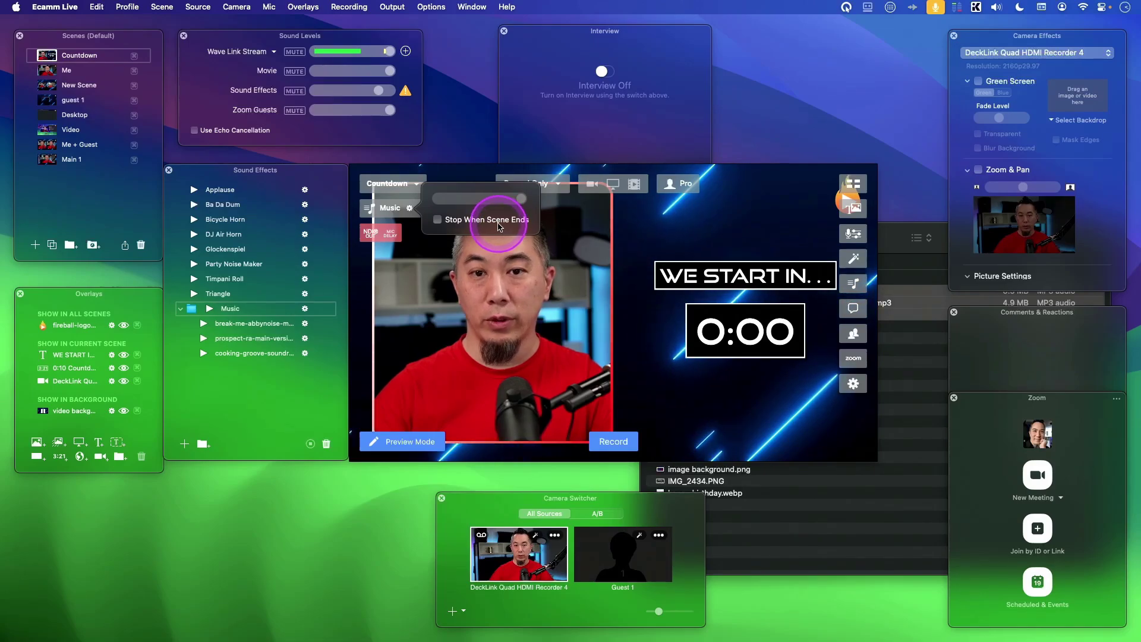
click(392, 270)
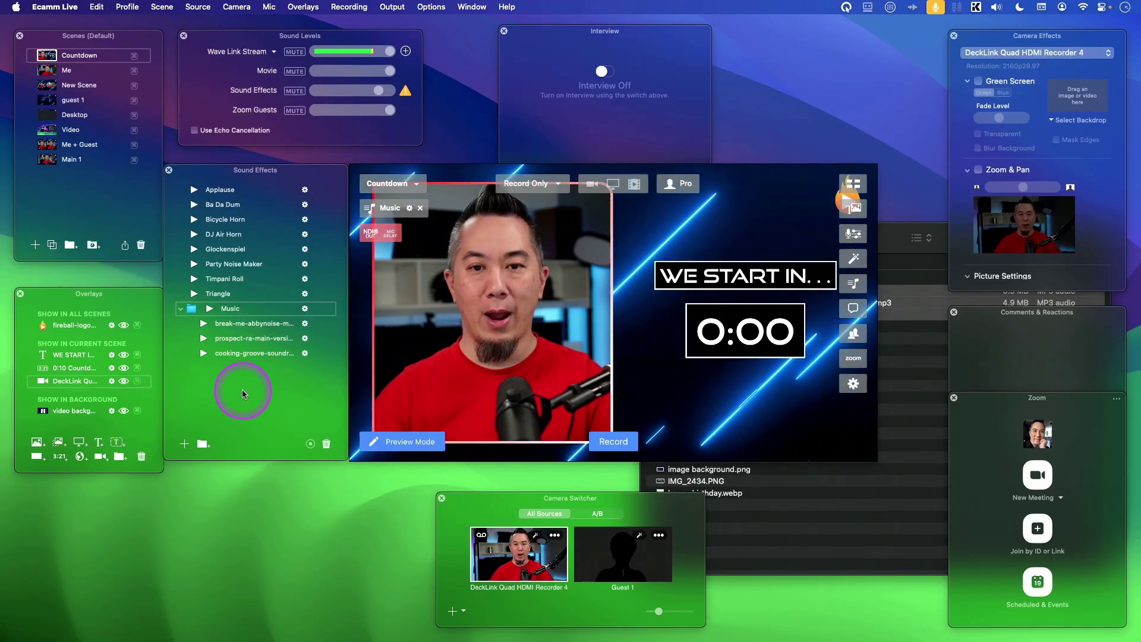
Switch to the Me scene and move the cooking-groove track to the top of the Music group.
click(47, 70)
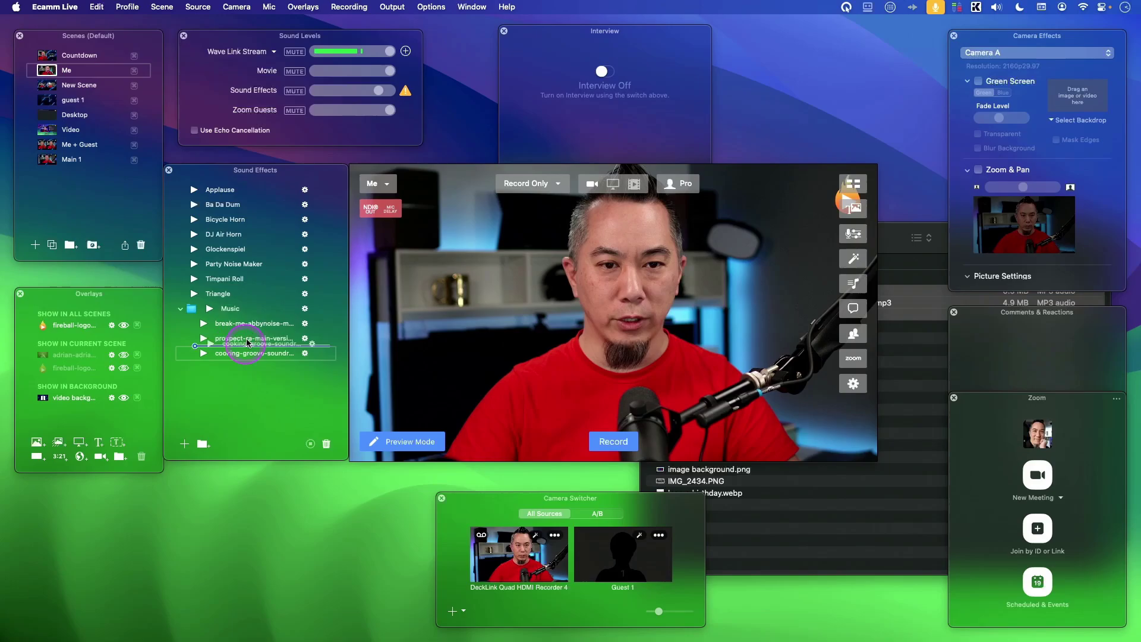
drag(249, 323, 249, 322)
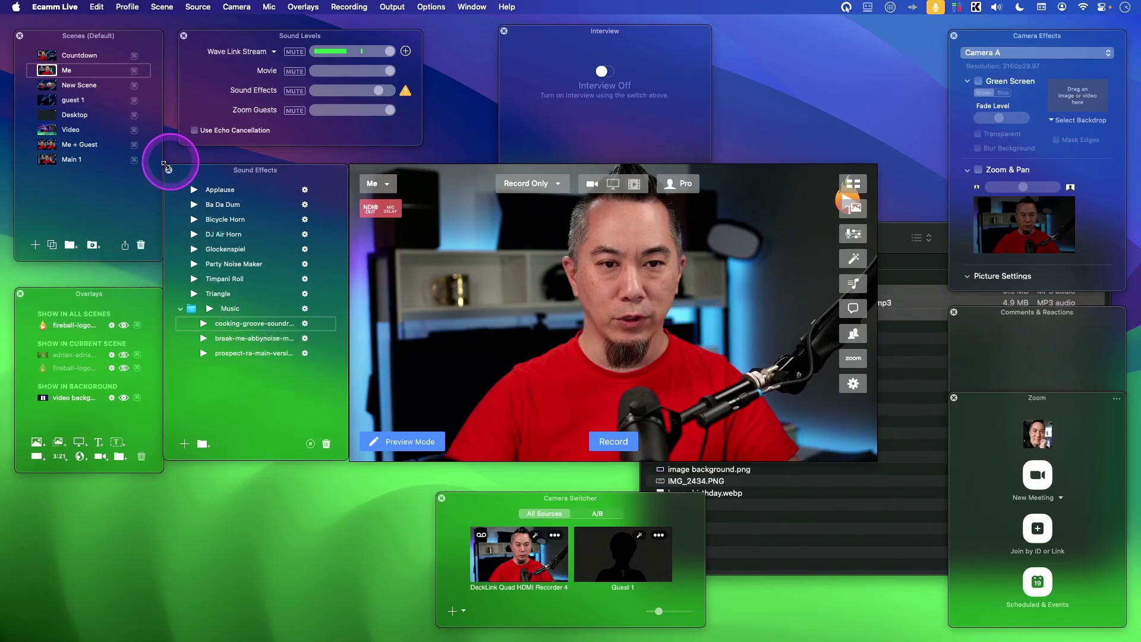
Rerun the Countdown scene with its music and switch to the Me scene when the timer ends.
click(49, 57)
click(380, 94)
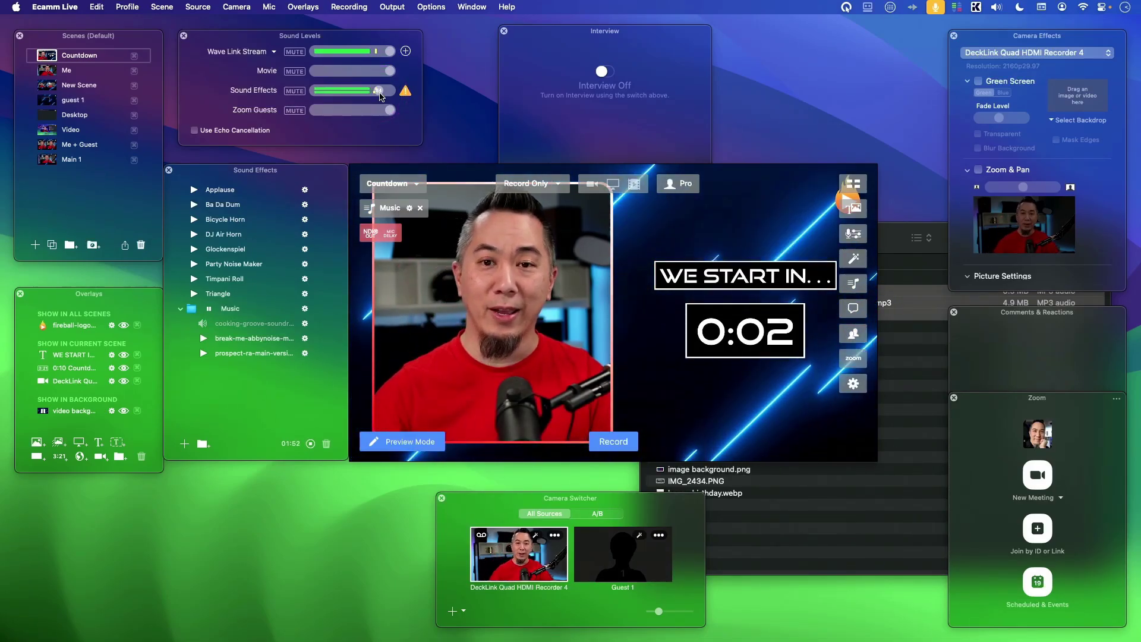
click(380, 96)
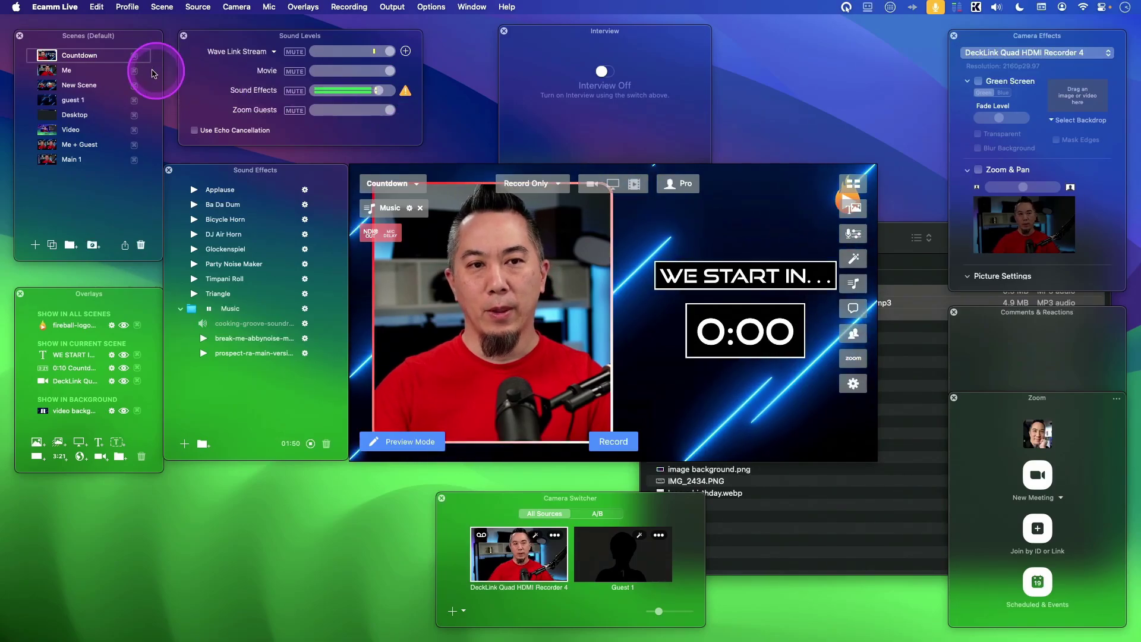
click(59, 71)
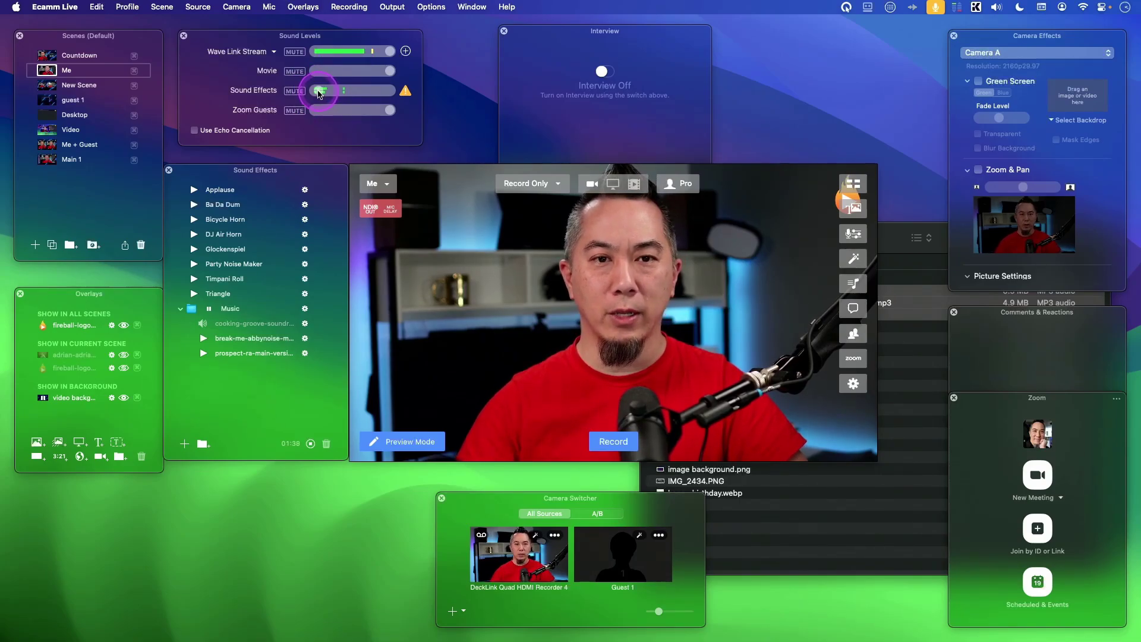
Lower the Sound Effects volume to near its minimum and stop the Music group's playback.
mouse_move(378, 278)
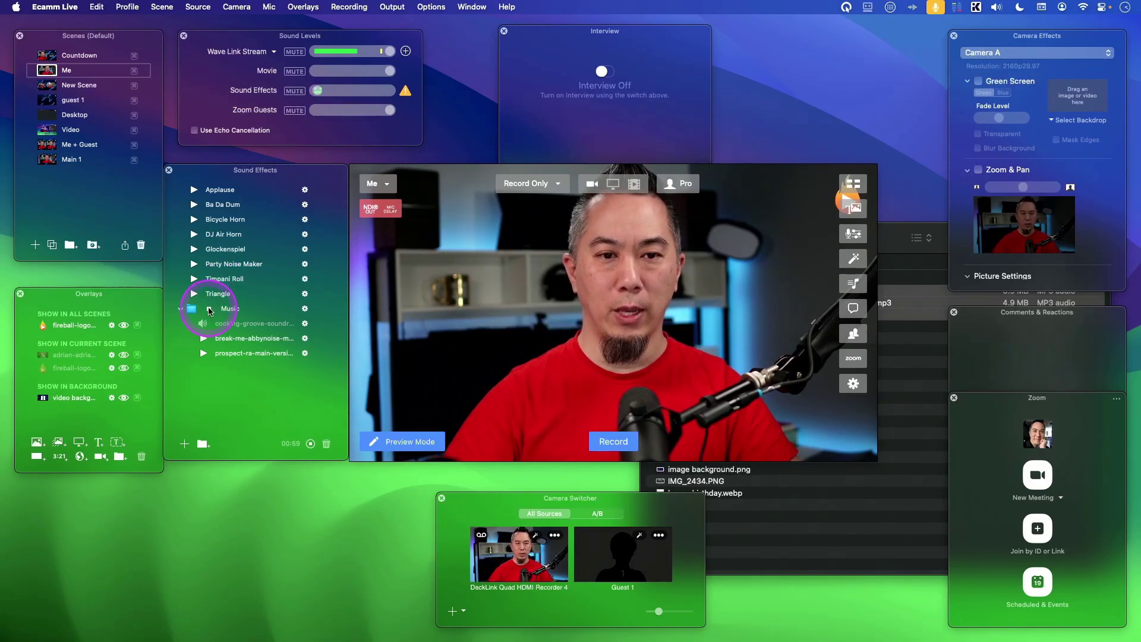
click(213, 310)
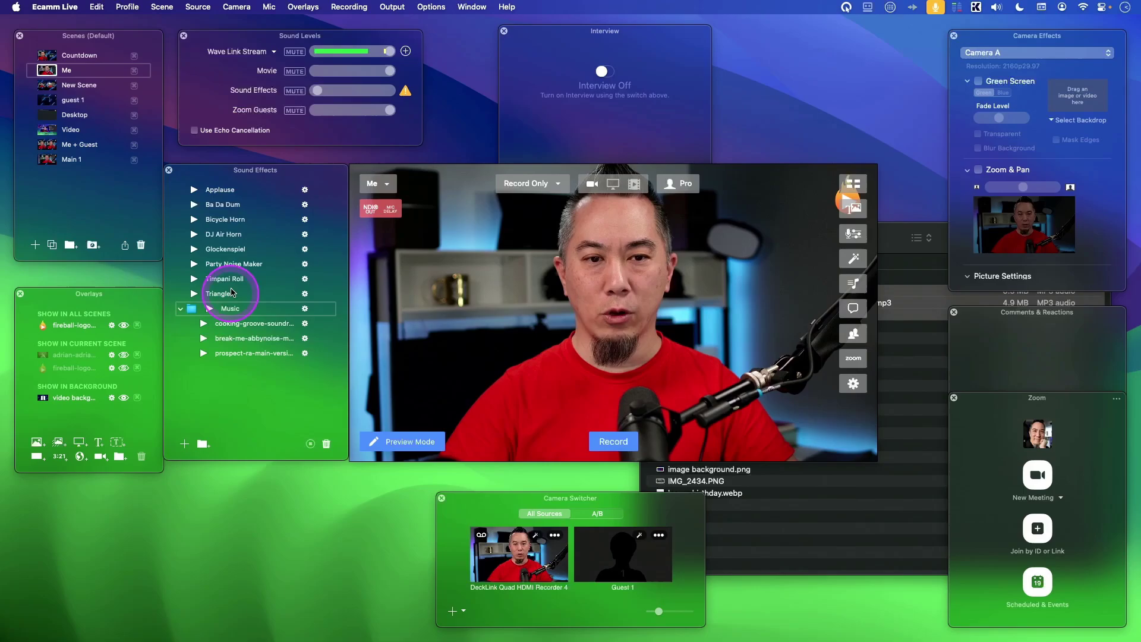
mouse_move(54, 55)
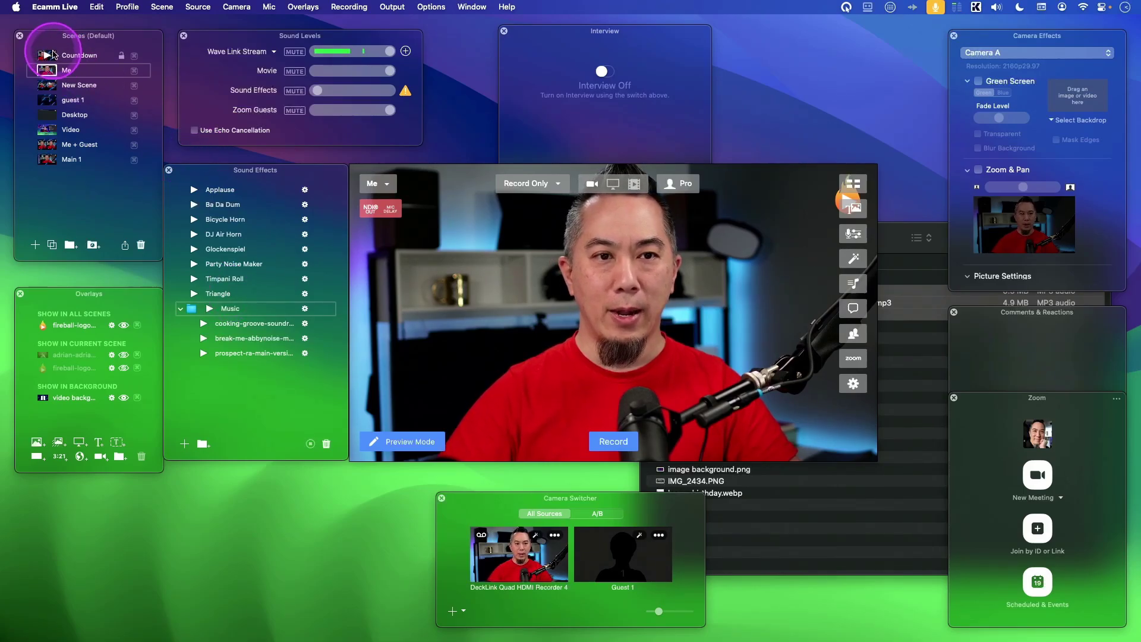
Examine the volume, loop and hot key options of the cooking-groove track.
click(305, 327)
click(351, 306)
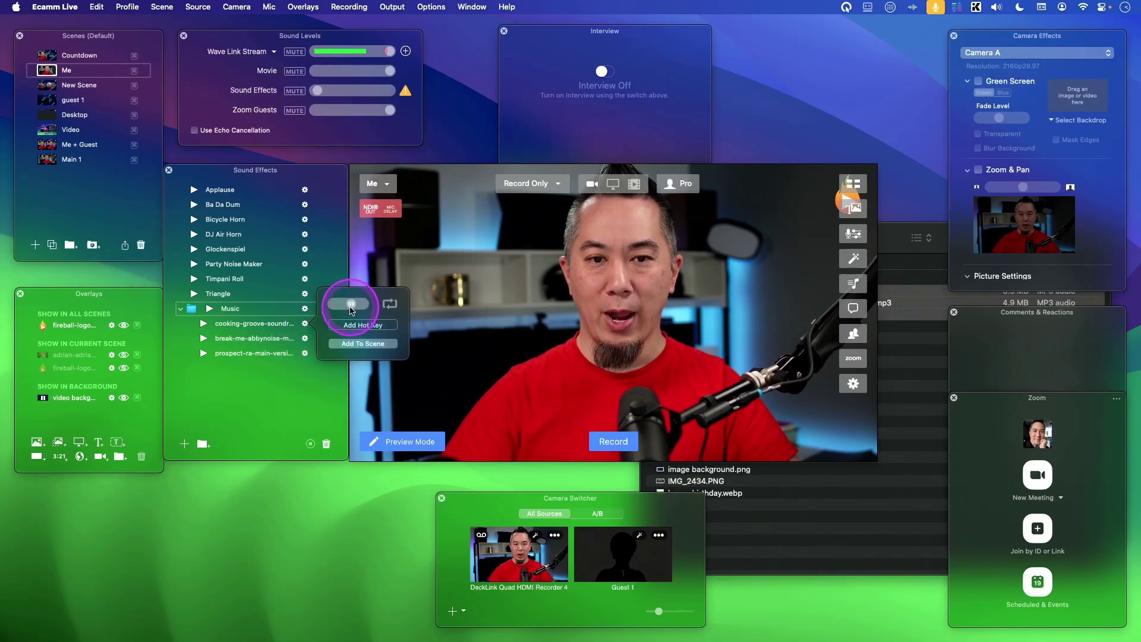
click(390, 305)
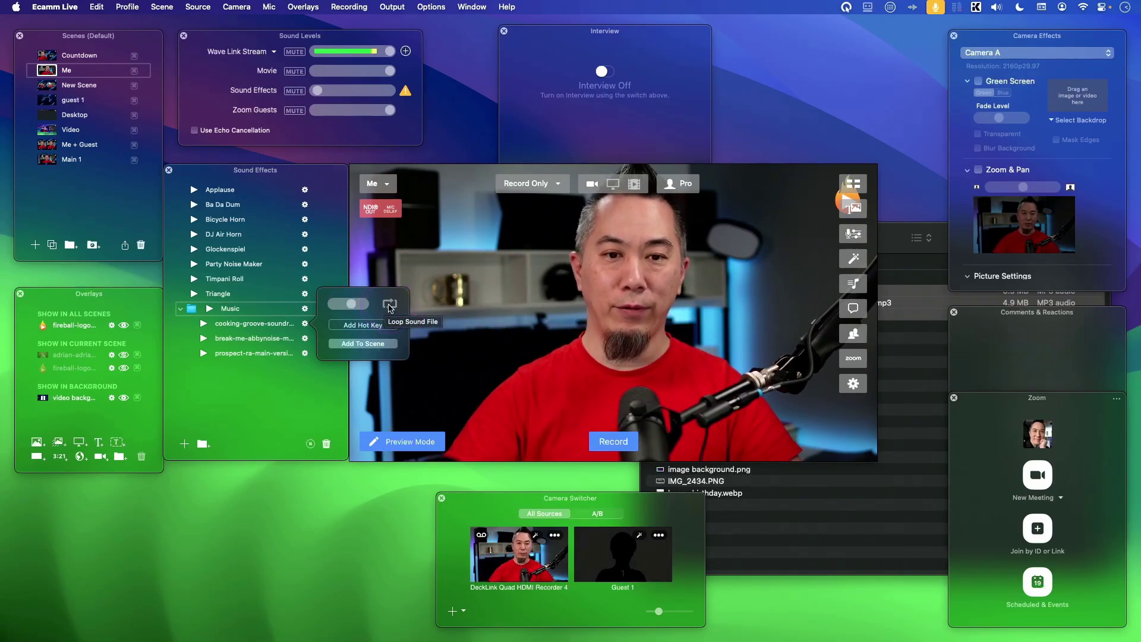
click(379, 327)
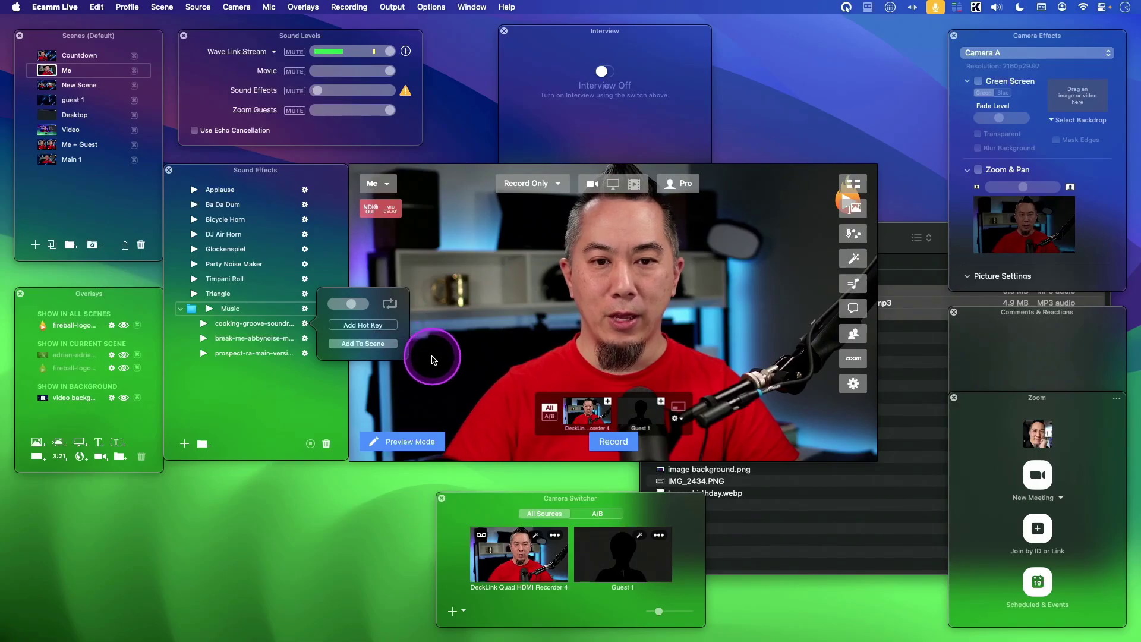
Attach the cooking-groove track to the Me scene and remove it again.
click(305, 324)
click(369, 344)
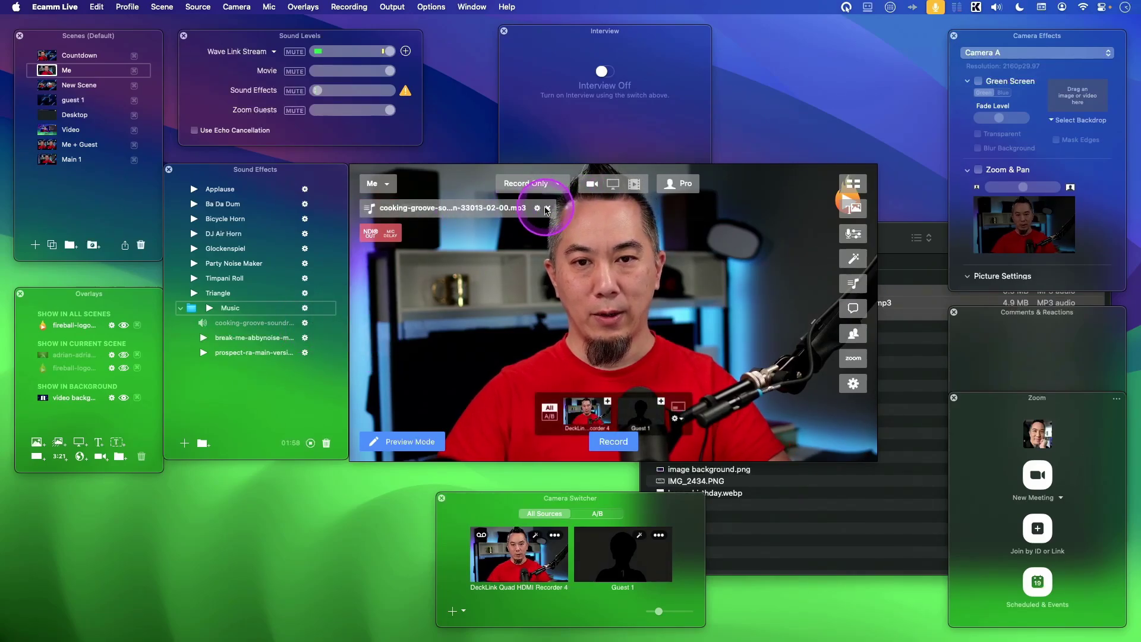
click(231, 326)
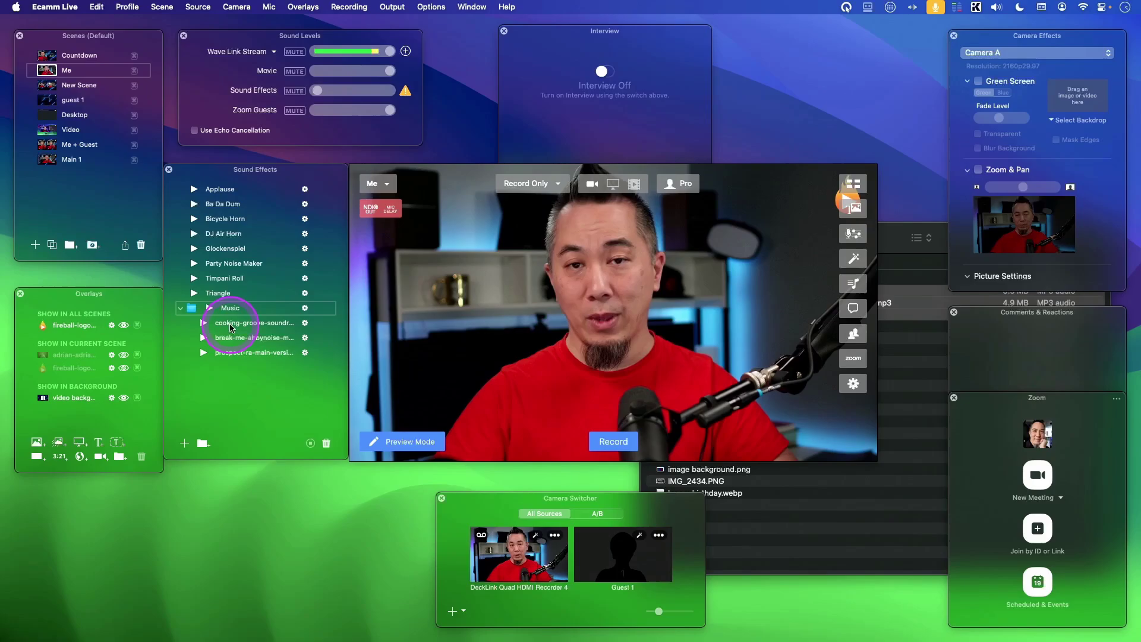
Examine the Music group's track-skip, loop, hot key and scene options and briefly test its playback.
click(306, 309)
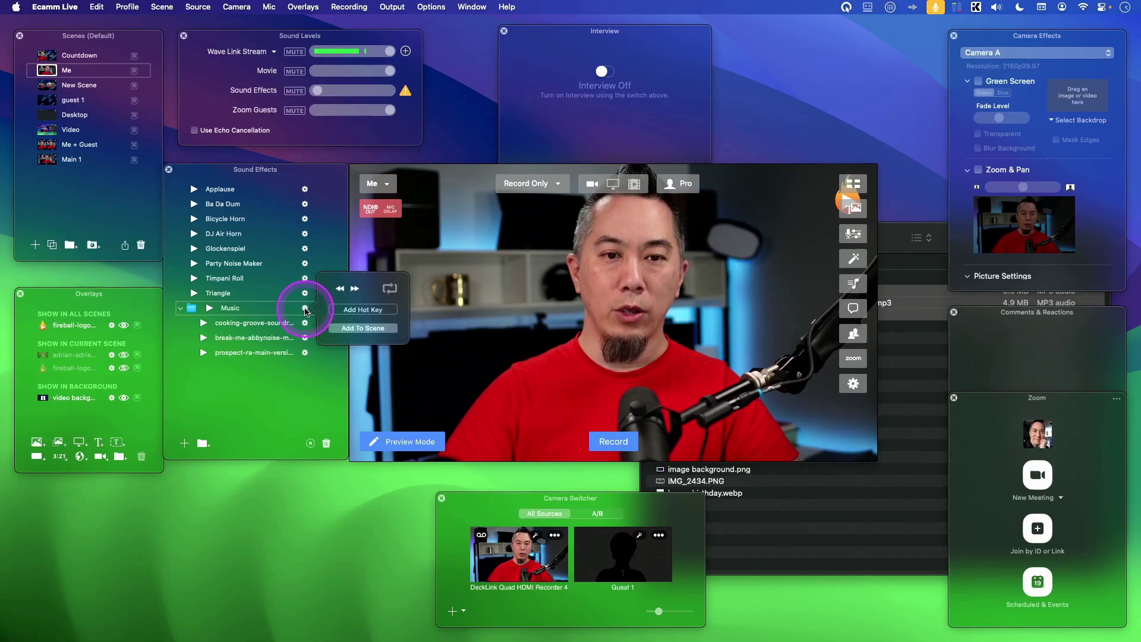
click(355, 289)
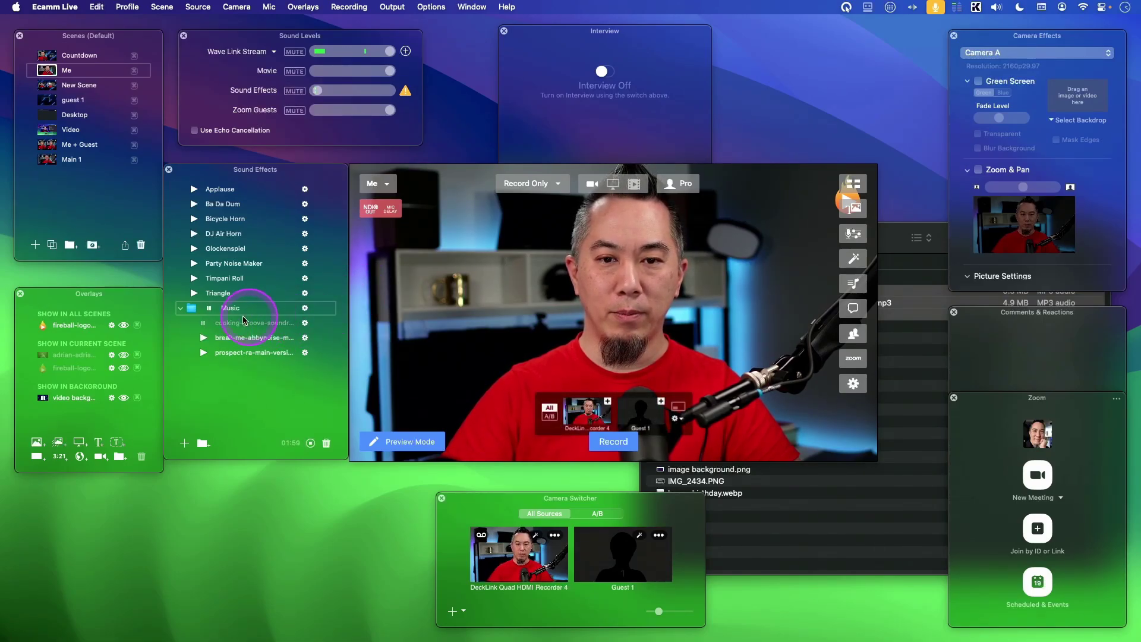
click(209, 309)
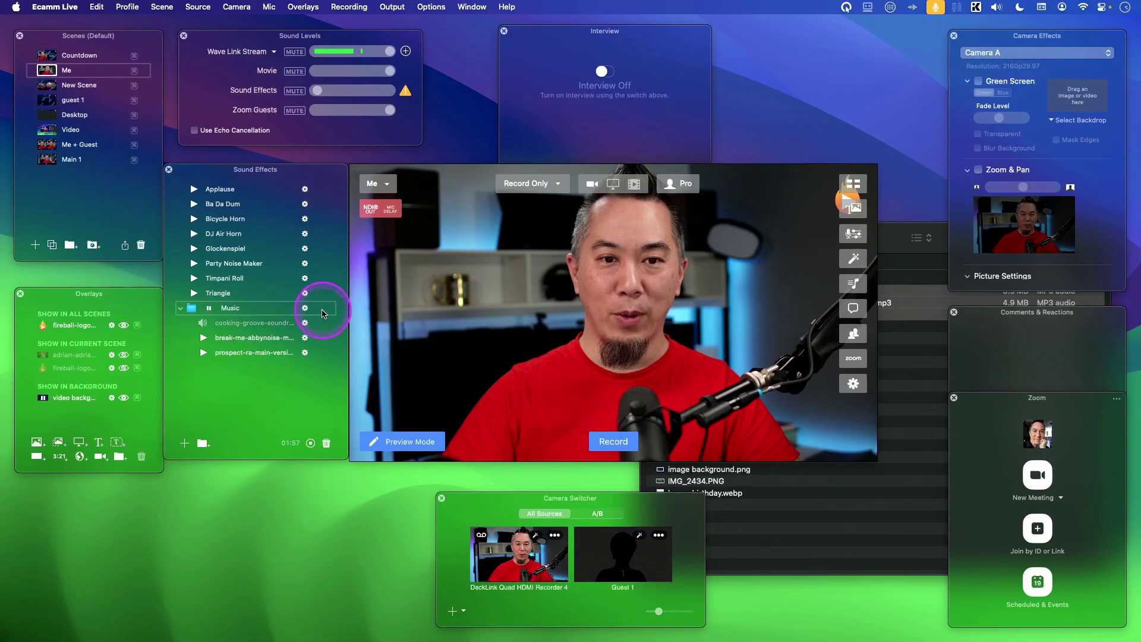
click(305, 309)
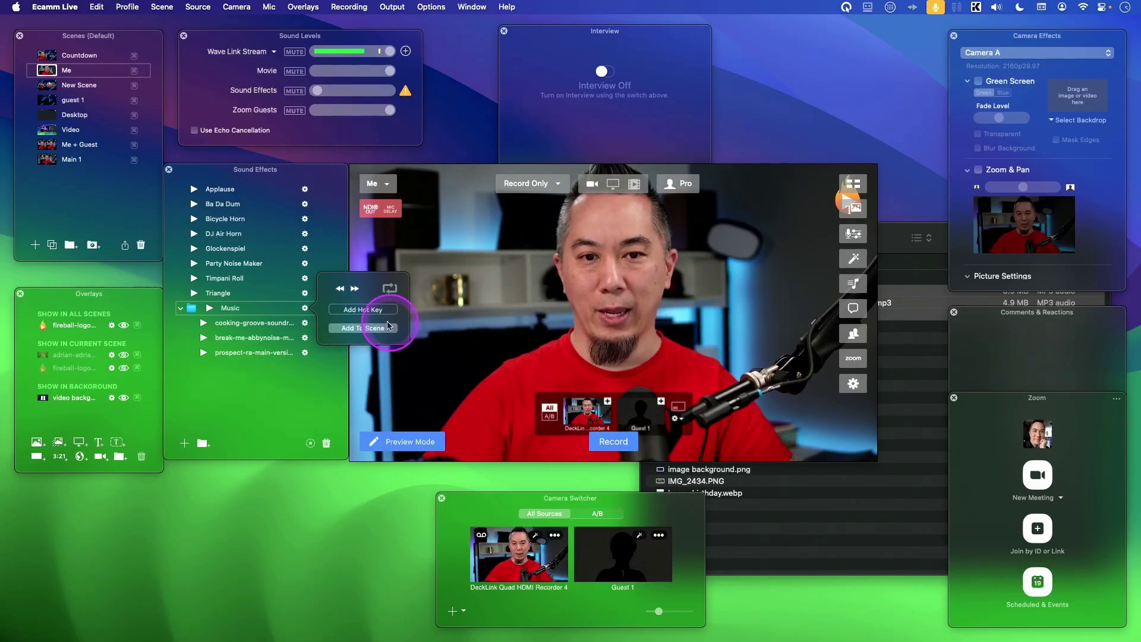
click(244, 406)
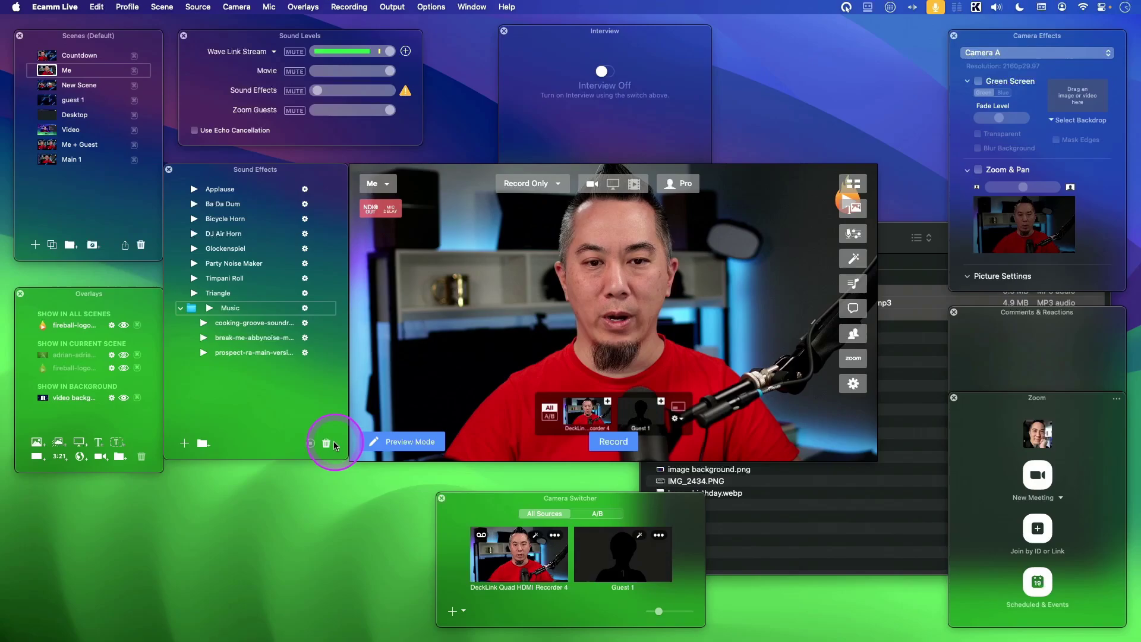
Delete the Timpani Roll and Glockenspiel sounds from the sound effects list.
click(229, 279)
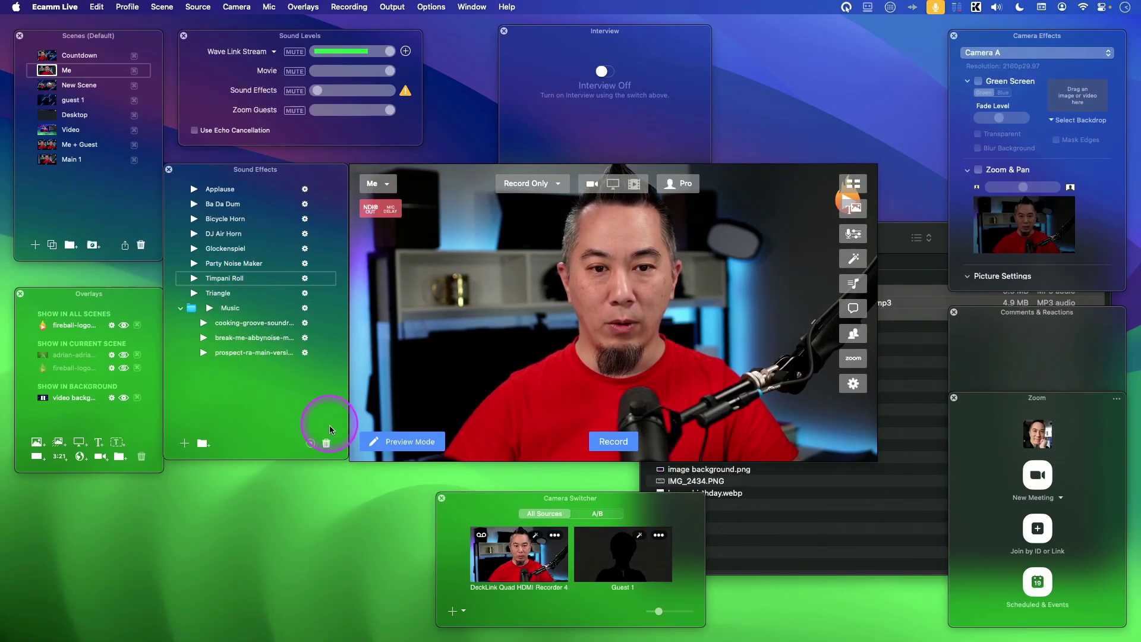
drag(237, 275, 312, 393)
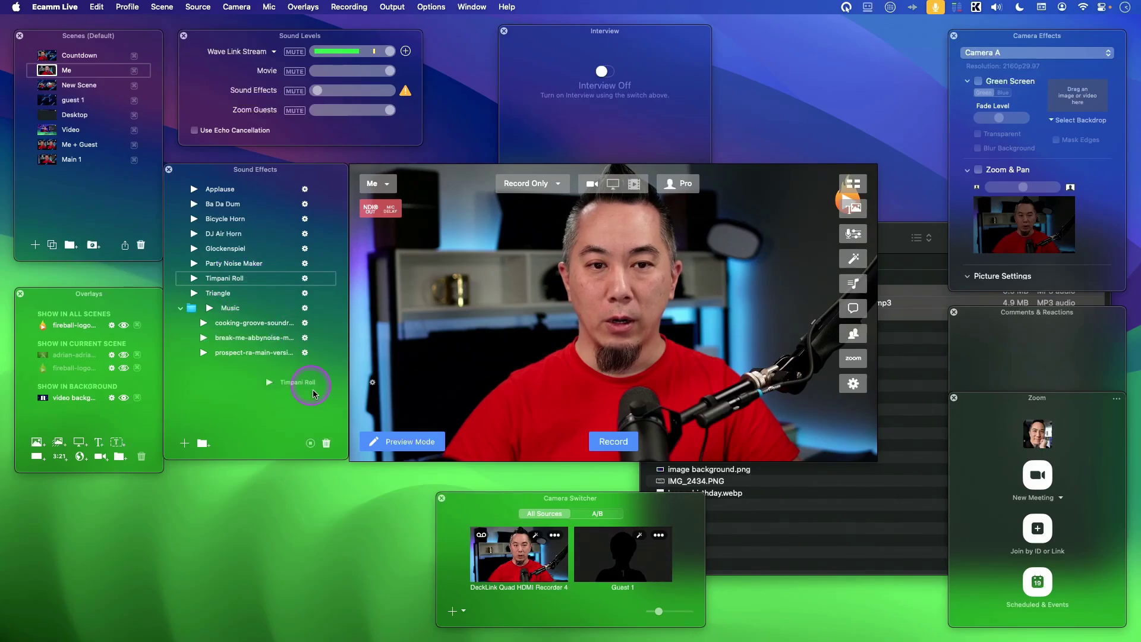
drag(329, 448, 327, 449)
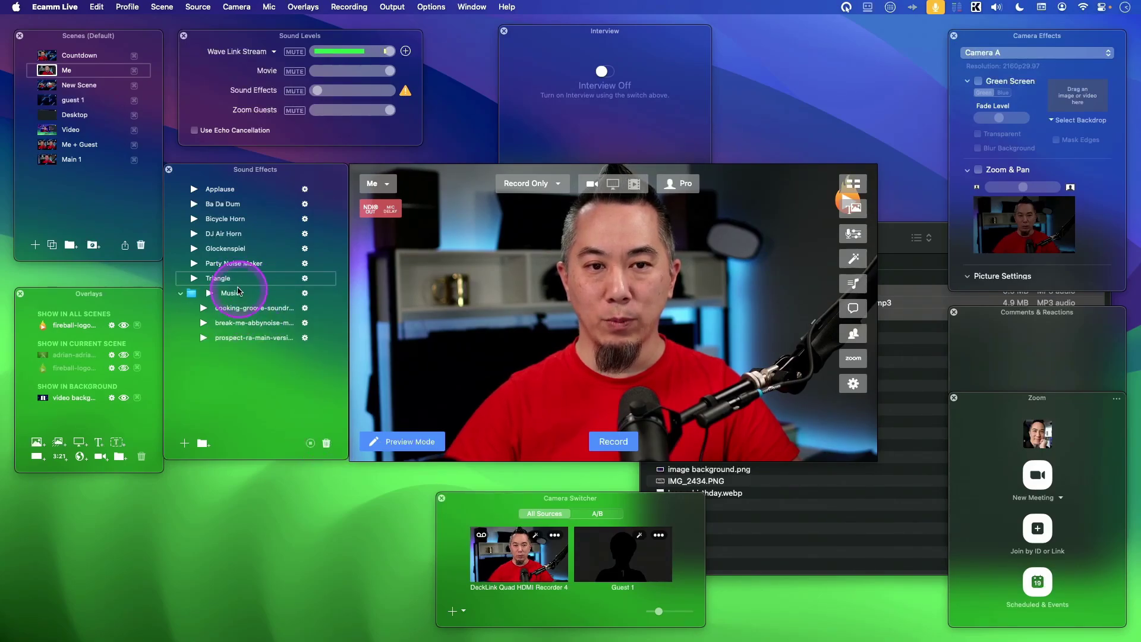
click(214, 248)
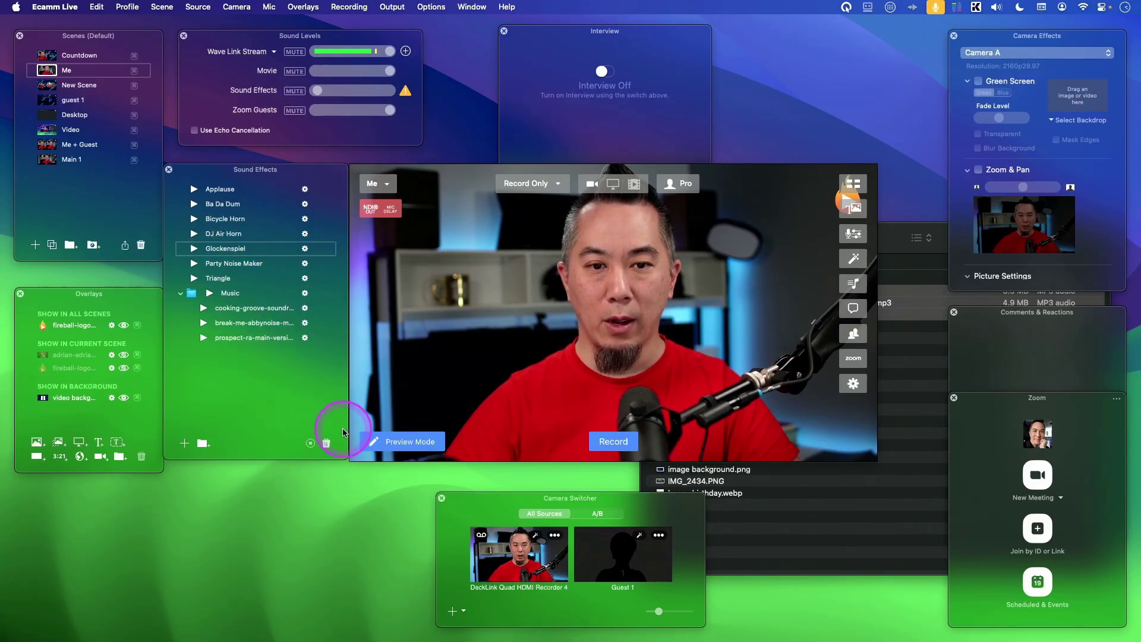
click(327, 443)
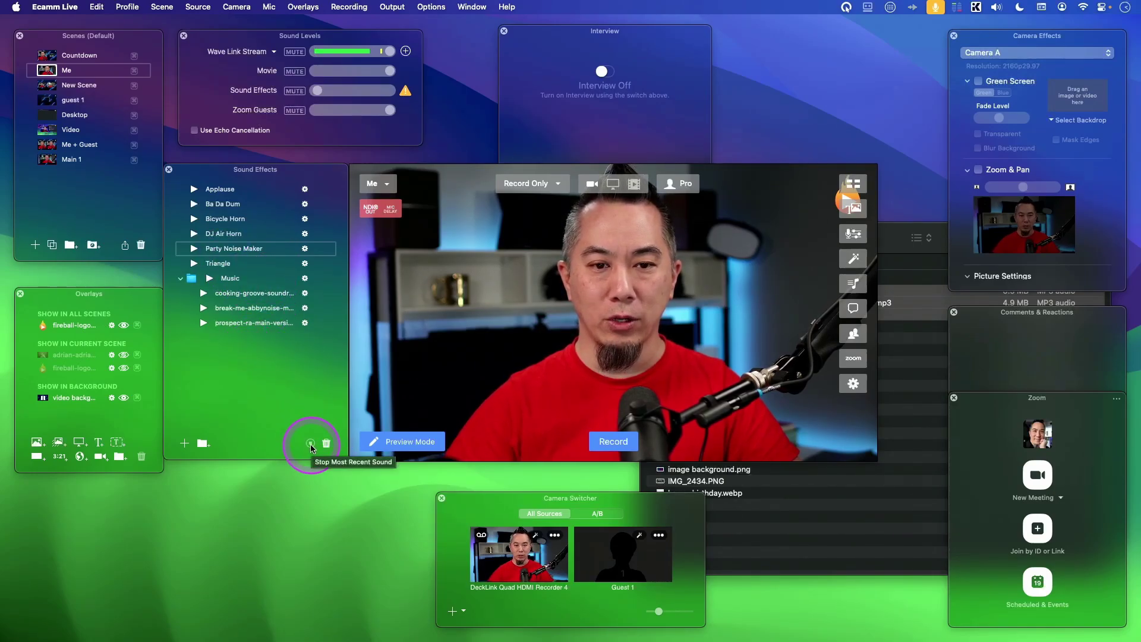
Start playback of the Music group.
click(211, 278)
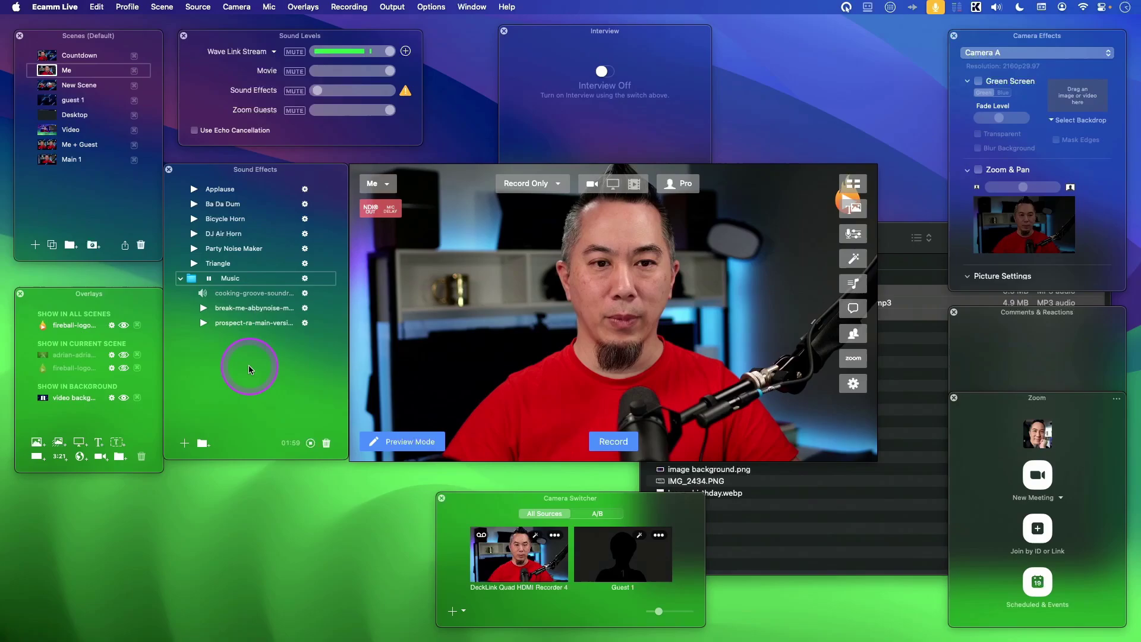